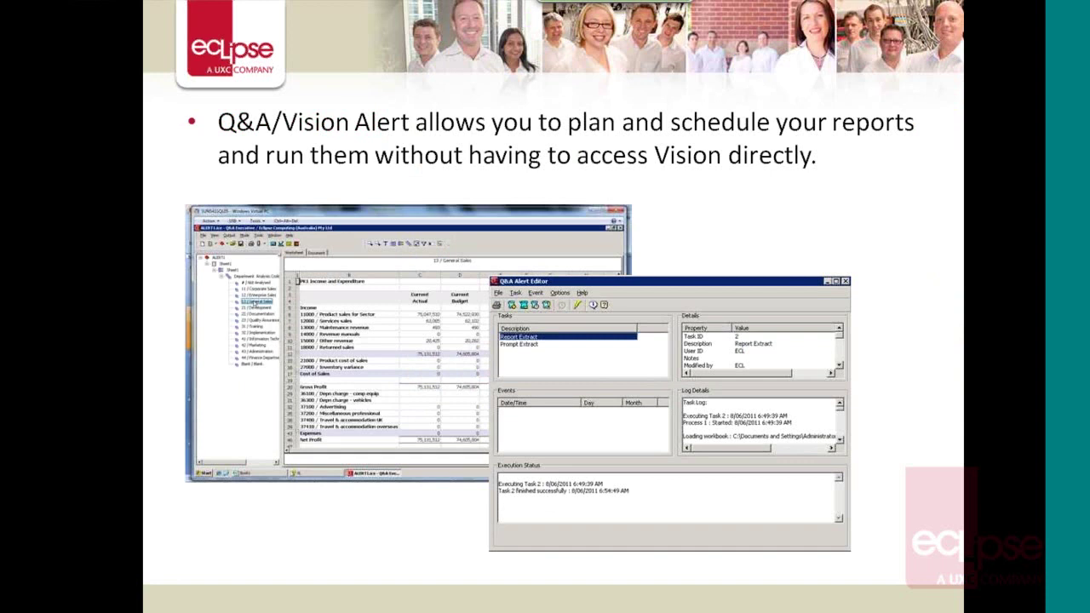
Advance to the next slide, then switch to the ALERT1.ice workbook in Q&A Executive
{"action": "key", "text": "Right"}
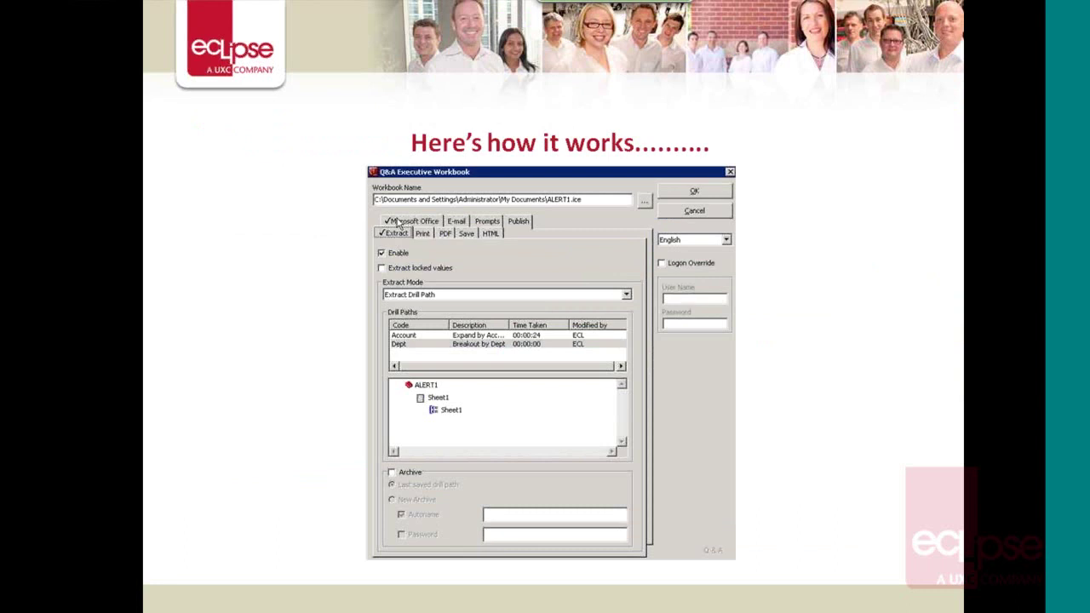
{"action": "key", "text": "alt+Tab"}
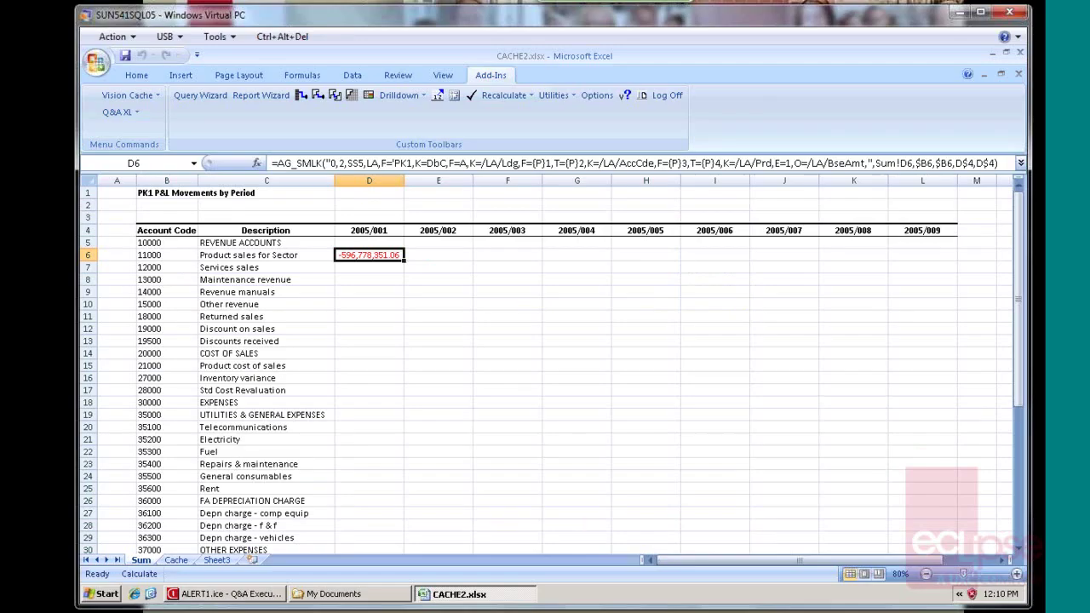
{"action": "left_click", "coordinate": [196, 595]}
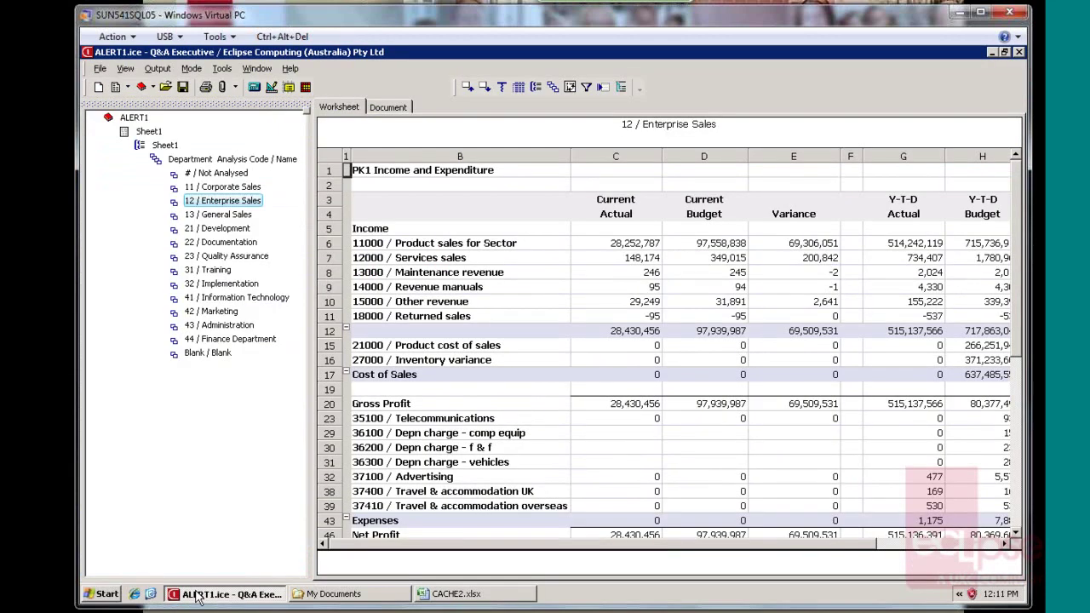
Review the income and expenditure figures in ALERT1 on both Sheet1 levels and for departments 11 Corporate Sales through 22 Documentation
{"action": "left_click", "coordinate": [151, 132]}
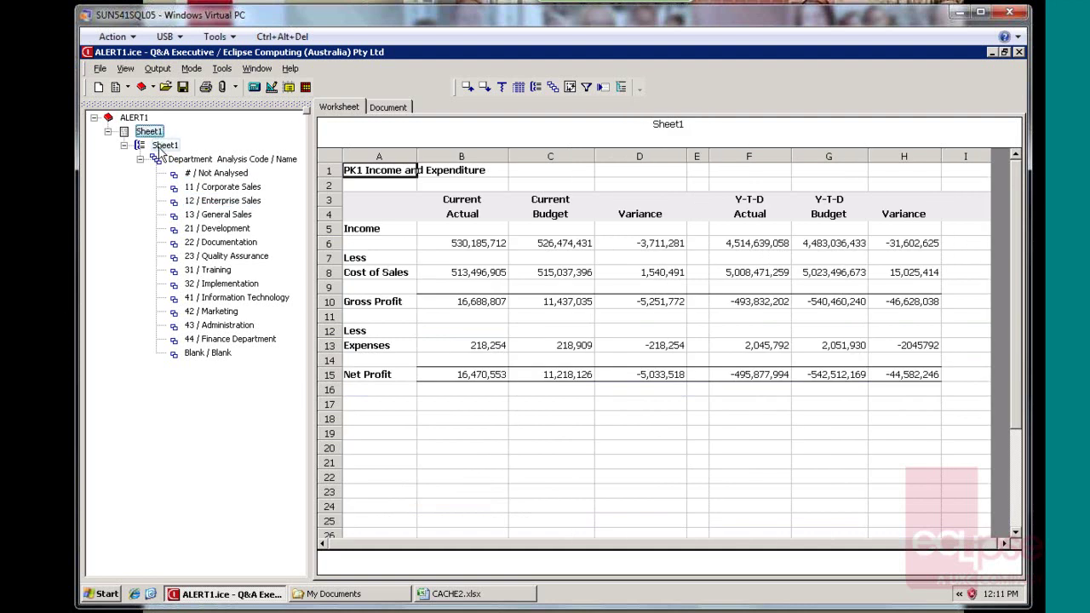
{"action": "left_click", "coordinate": [164, 145]}
{"action": "left_click", "coordinate": [220, 186]}
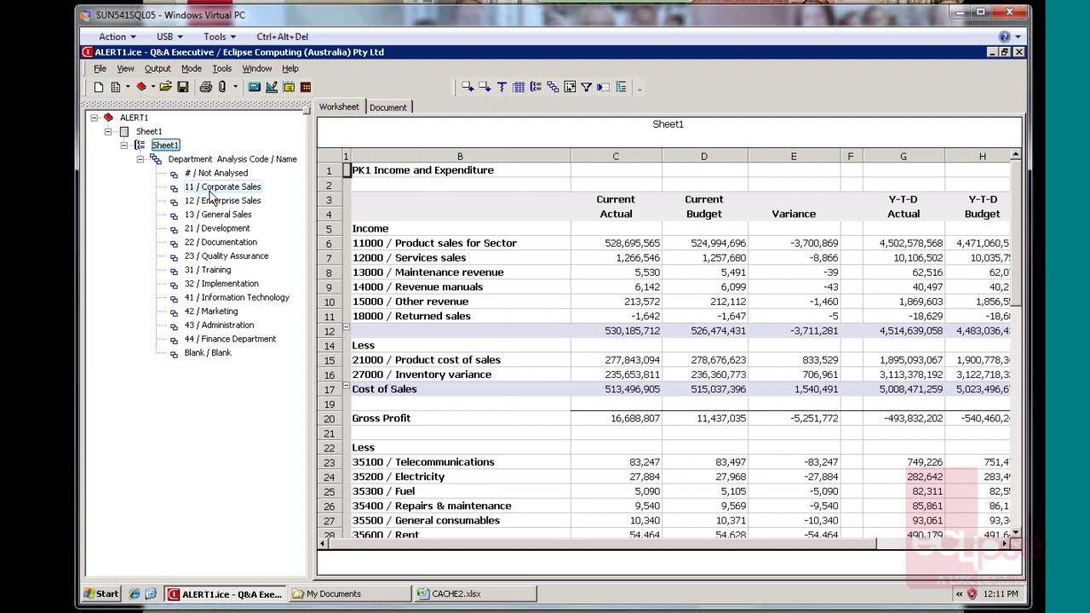
{"action": "left_click", "coordinate": [219, 200]}
{"action": "left_click", "coordinate": [221, 215]}
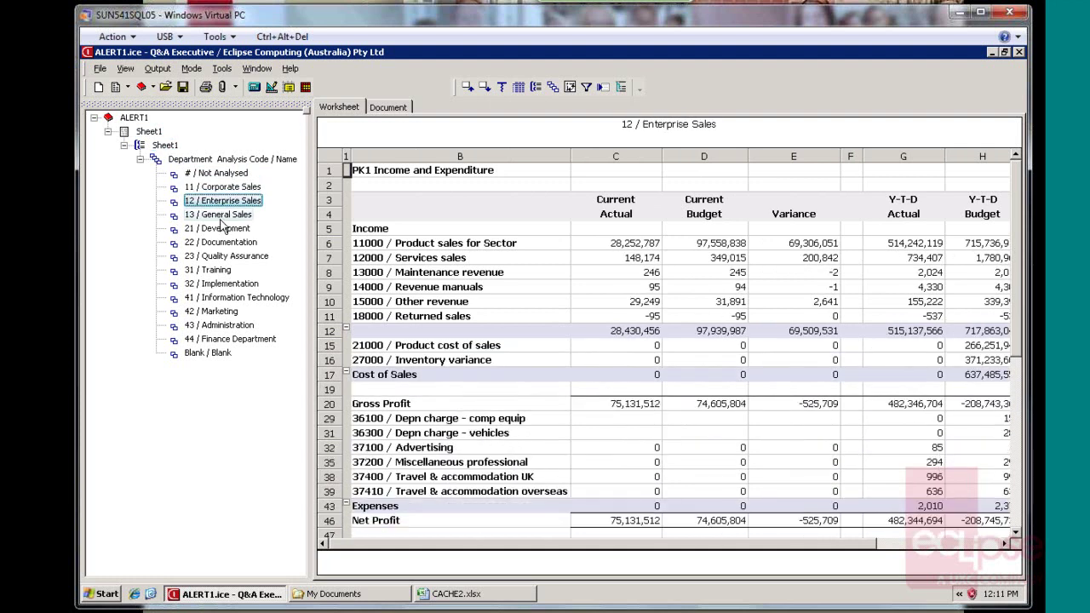
{"action": "left_click", "coordinate": [220, 228]}
{"action": "left_click", "coordinate": [220, 242]}
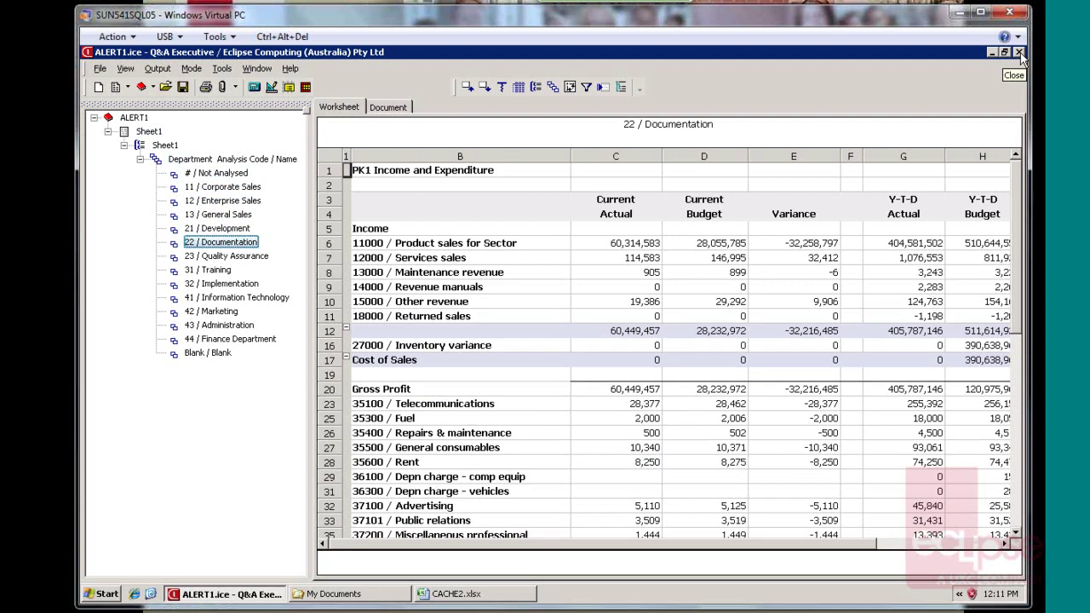
Close the ALERT1.ice workbook and launch the Query & Analysis Alert Editor
{"action": "left_click", "coordinate": [1019, 52]}
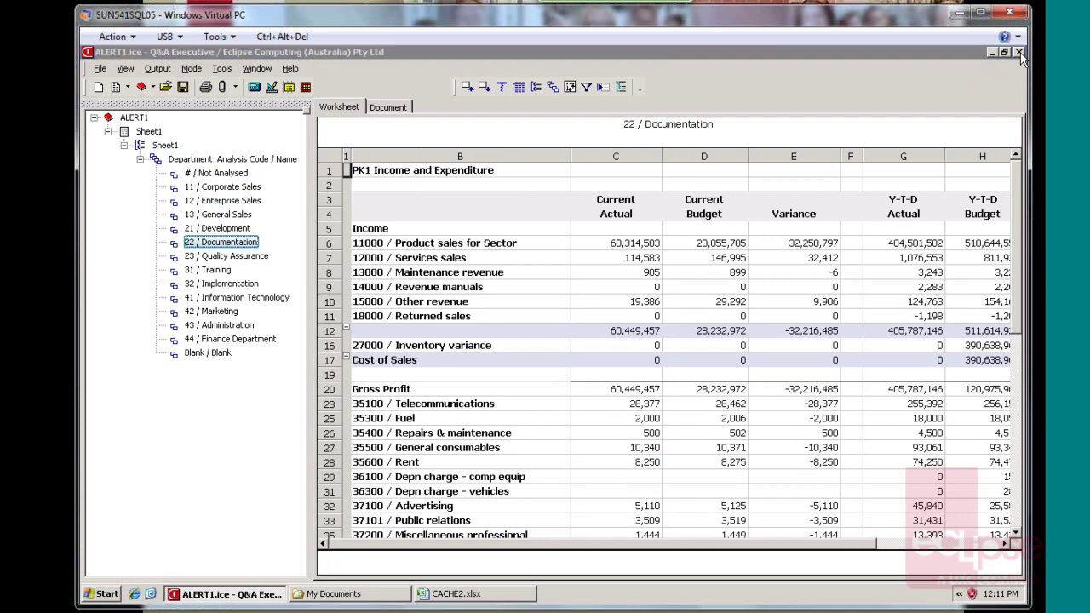
{"action": "left_click", "coordinate": [493, 358]}
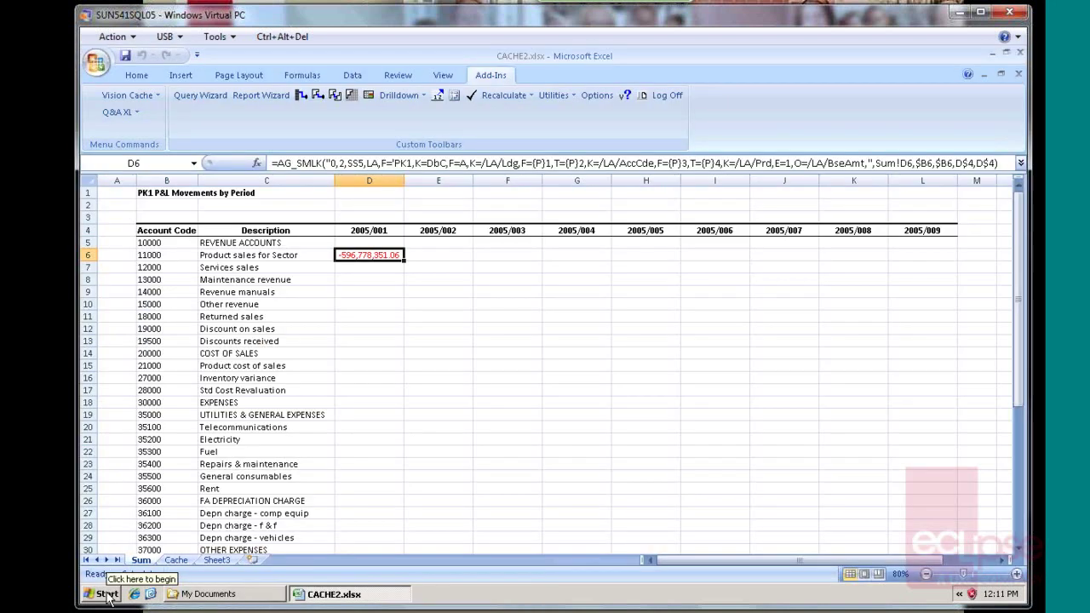
{"action": "left_click", "coordinate": [107, 595]}
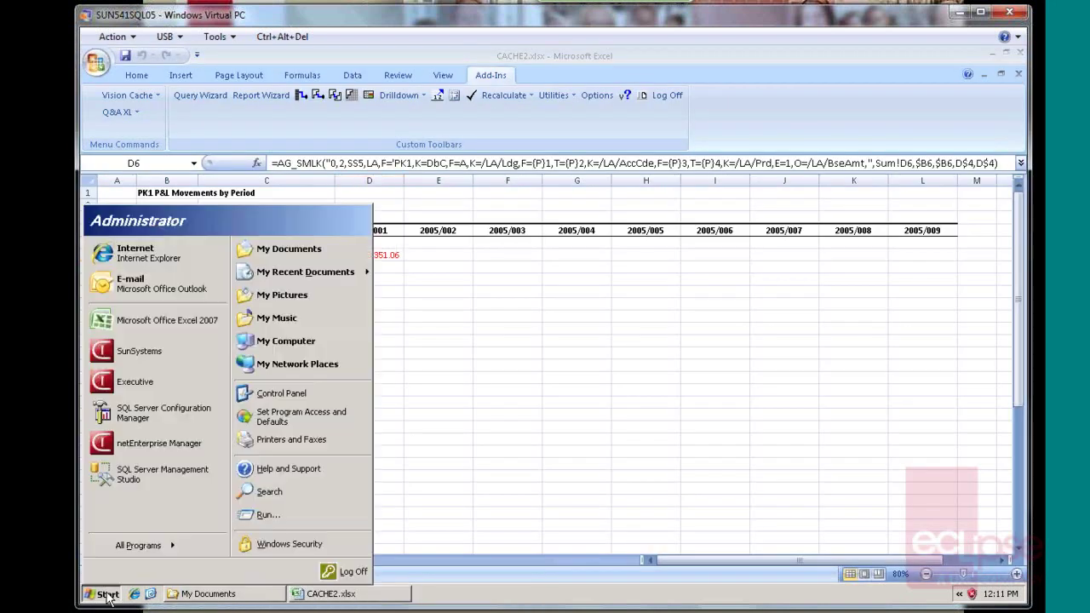
{"action": "mouse_move", "coordinate": [143, 555]}
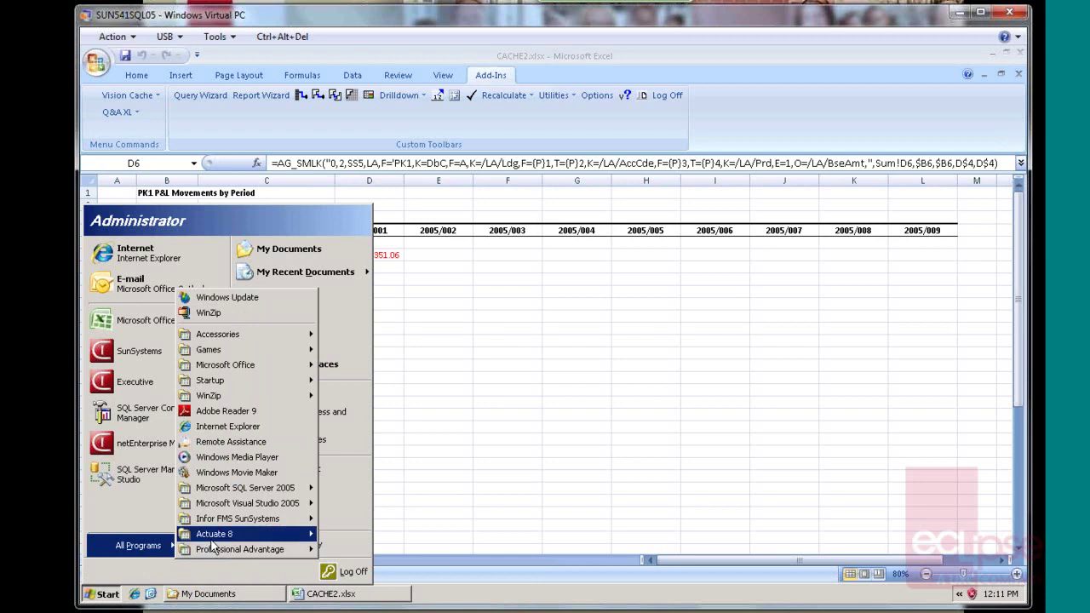
{"action": "mouse_move", "coordinate": [256, 519]}
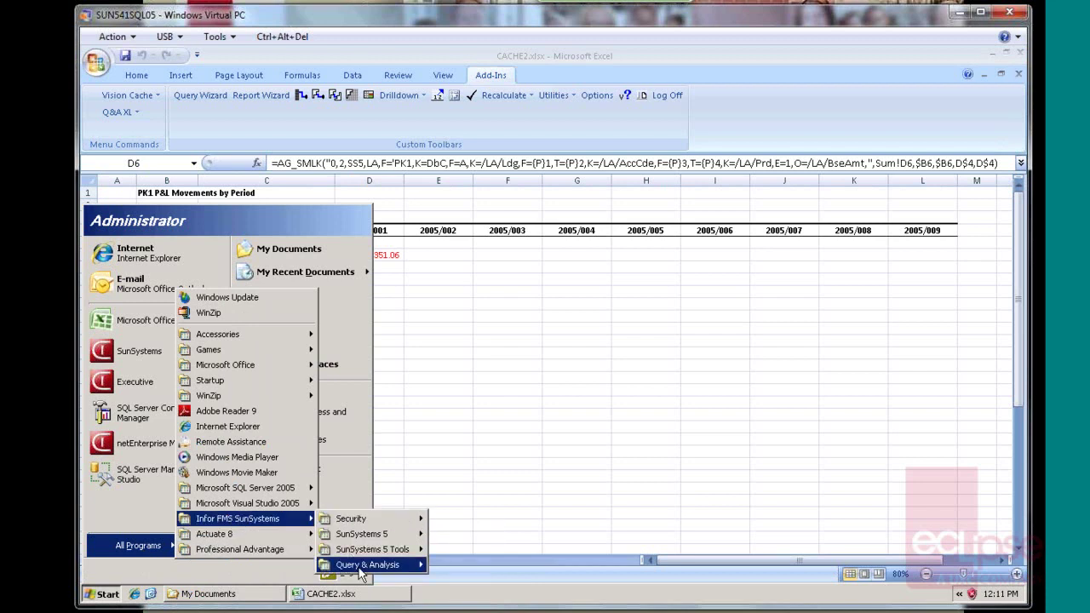
{"action": "mouse_move", "coordinate": [364, 565]}
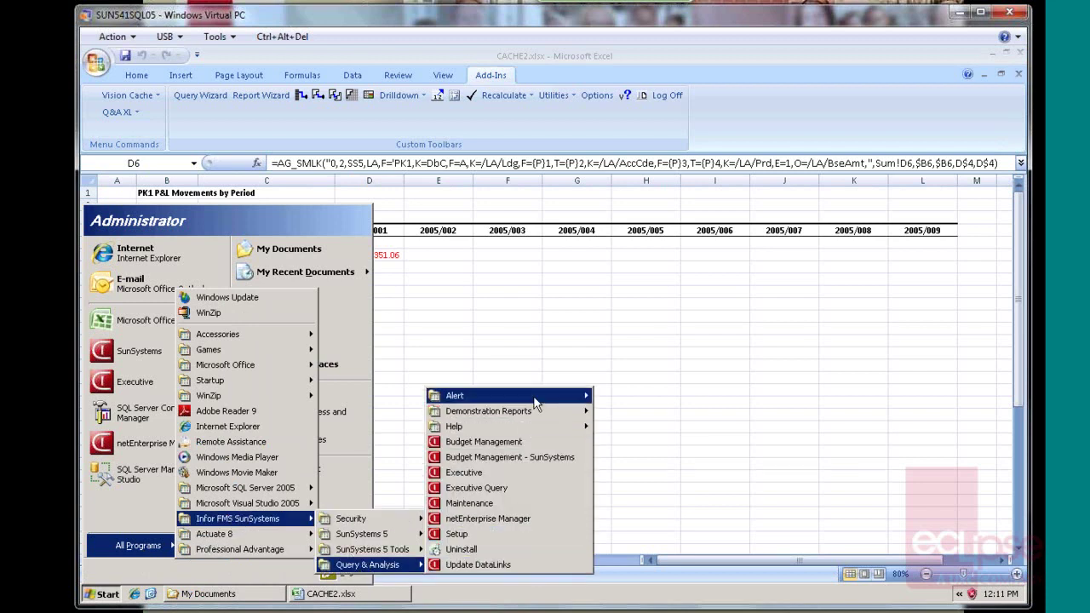
{"action": "mouse_move", "coordinate": [538, 404]}
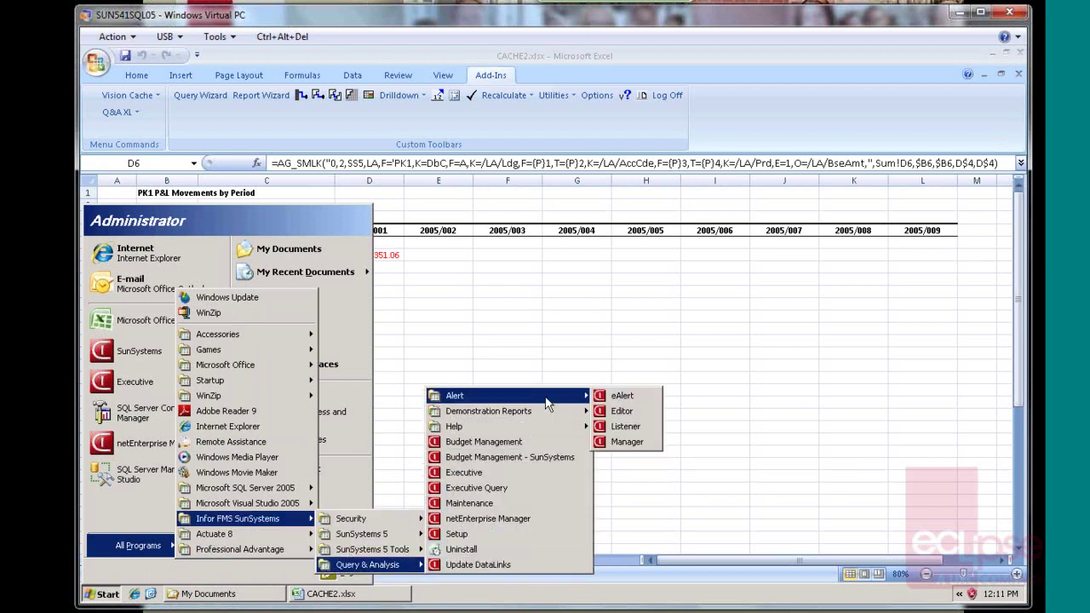
{"action": "left_click", "coordinate": [643, 414]}
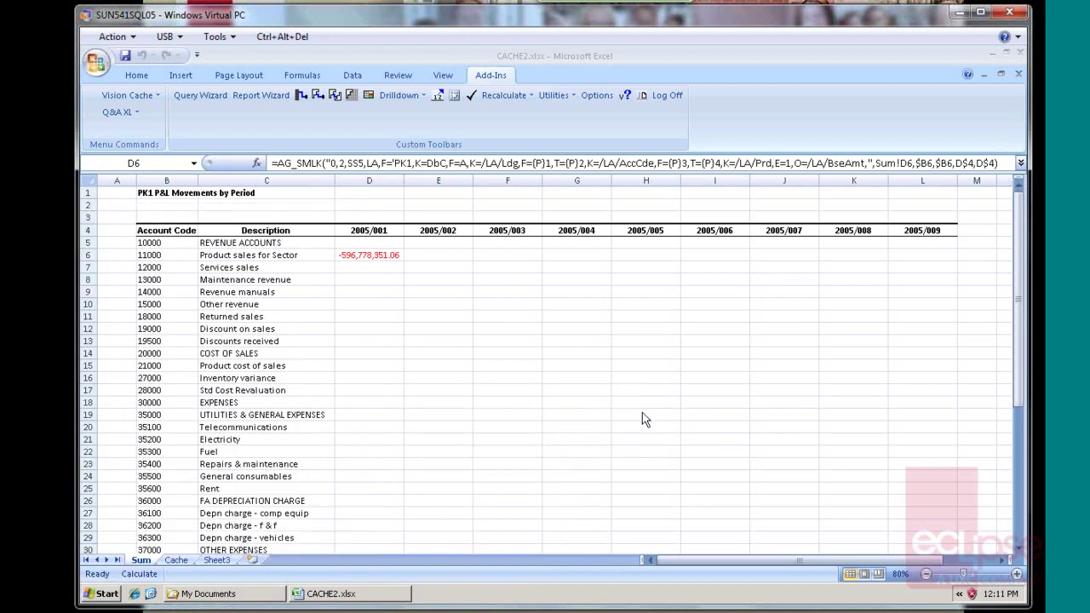
{"action": "left_click", "coordinate": [651, 235]}
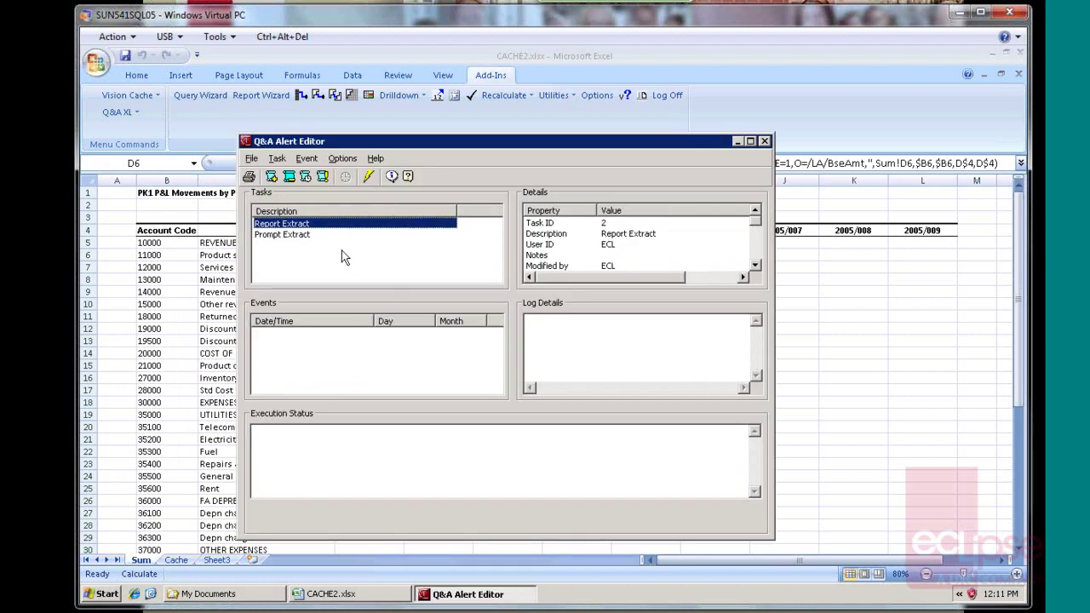
Create a new task described as "Month End Report" and add a Q&A Executive Workbook process to it
{"action": "left_click", "coordinate": [272, 177]}
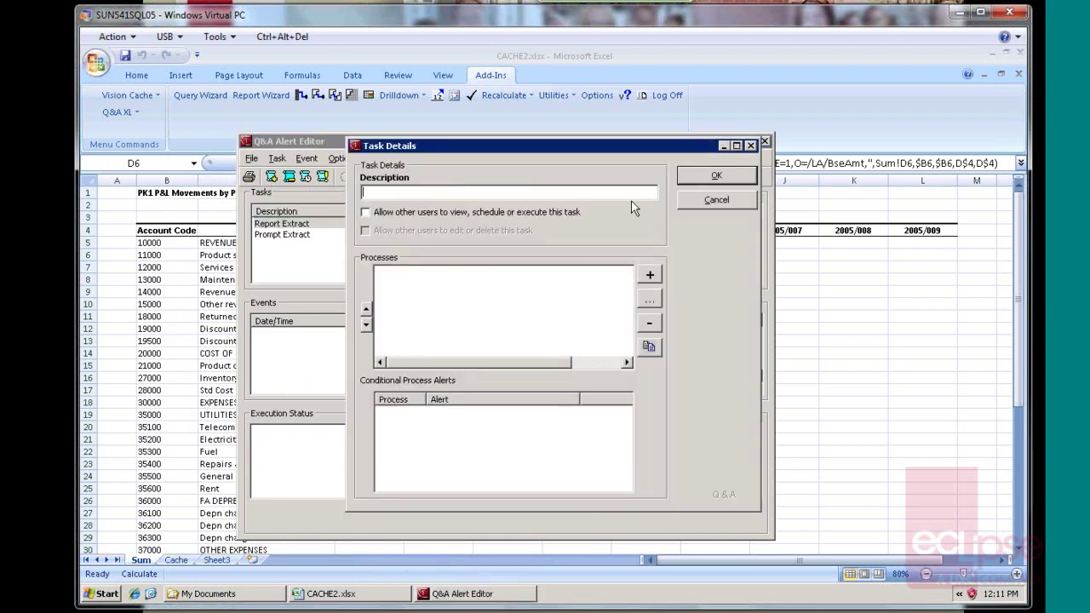
{"action": "type", "text": "Month End Report"}
{"action": "left_click", "coordinate": [649, 275]}
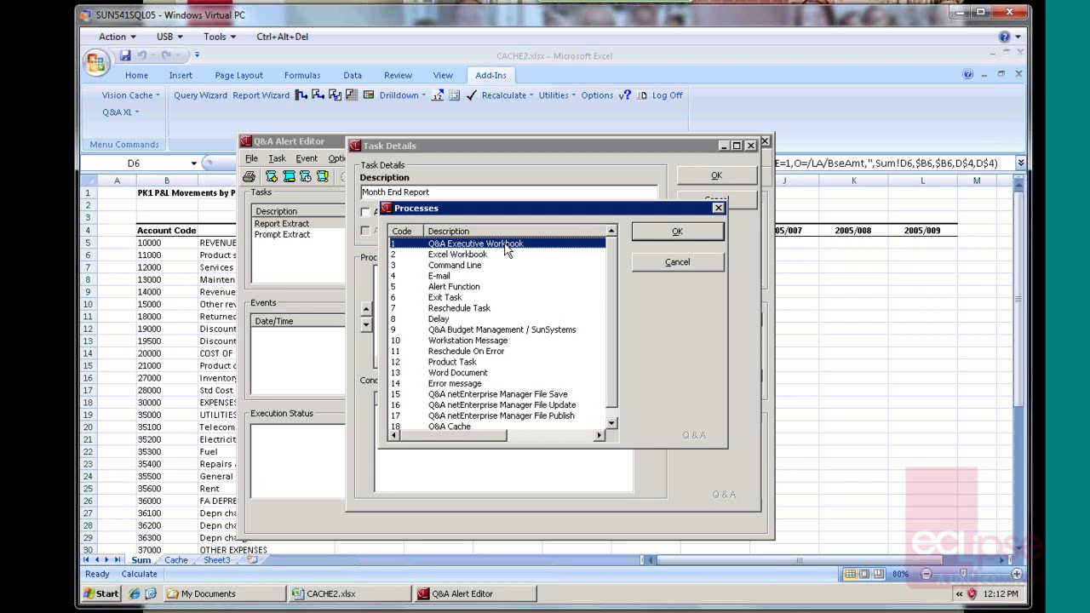
{"action": "double_click", "coordinate": [507, 247]}
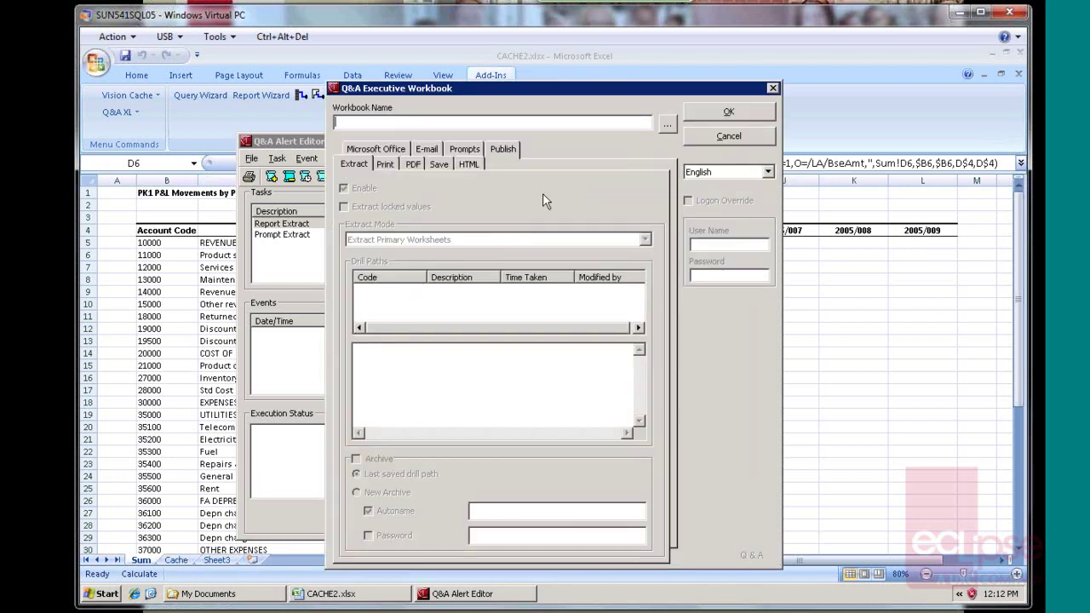
Choose ALERT1.ice from My Documents in the file system as the process's workbook
{"action": "left_click", "coordinate": [667, 126]}
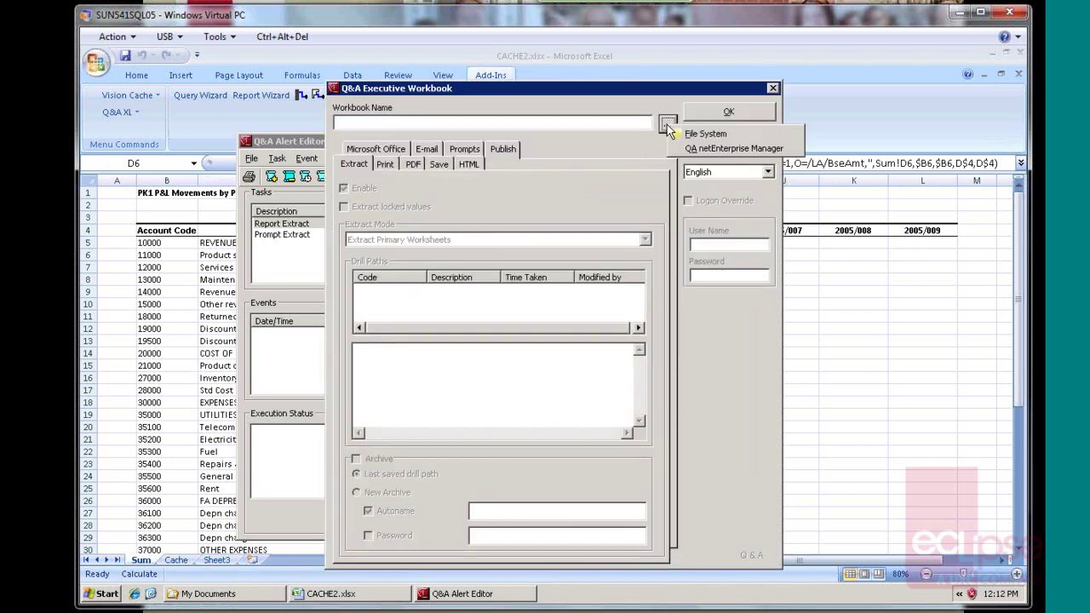
{"action": "left_click", "coordinate": [696, 134]}
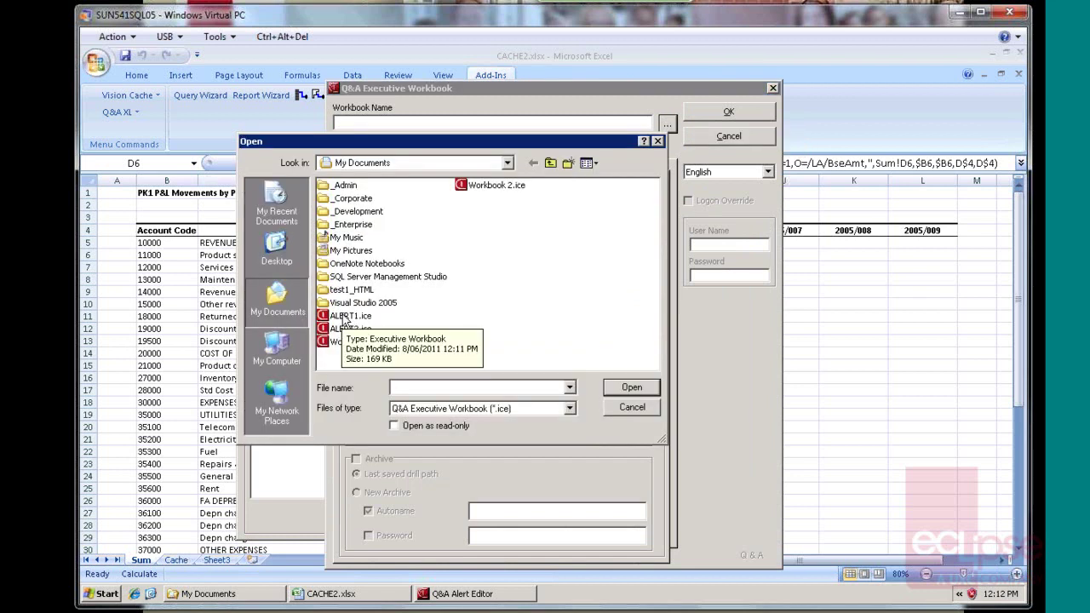
{"action": "double_click", "coordinate": [345, 320]}
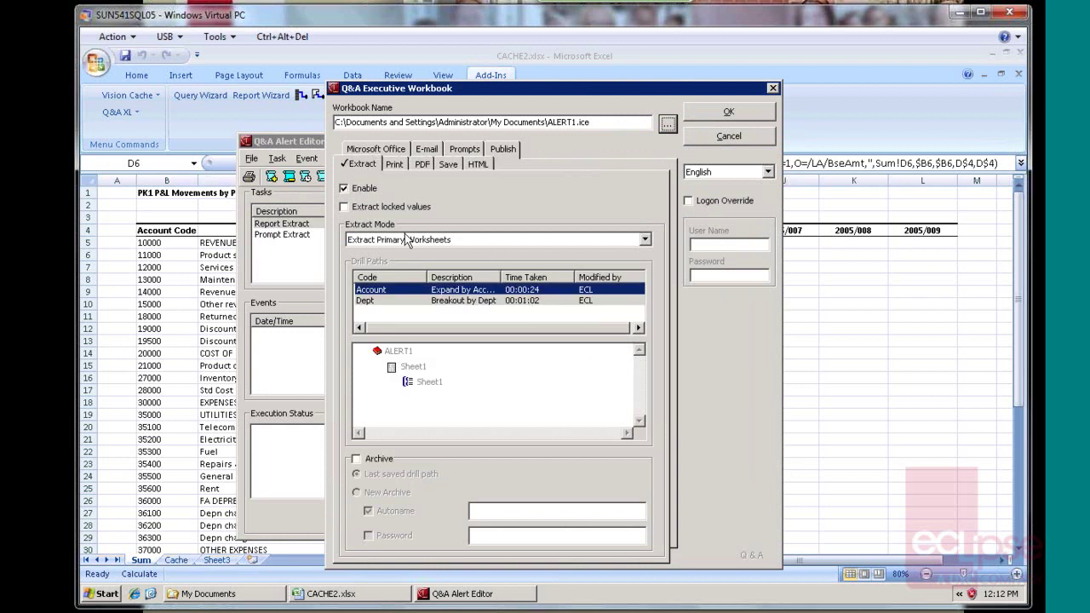
Set the extract mode to Extract Drill Path, using the Account drill path
{"action": "left_click", "coordinate": [645, 239]}
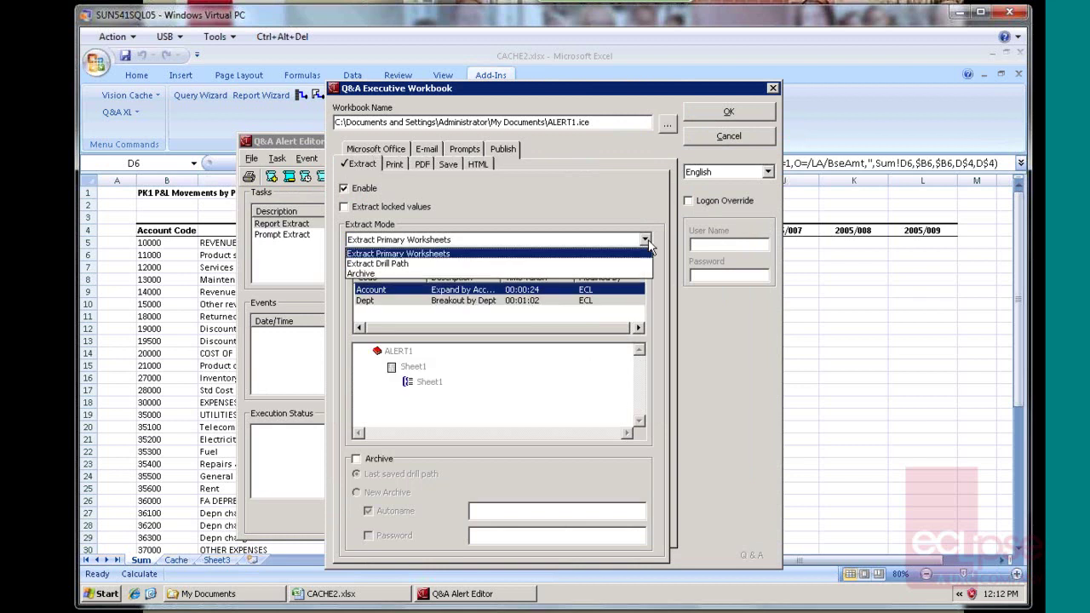
{"action": "left_click", "coordinate": [388, 265]}
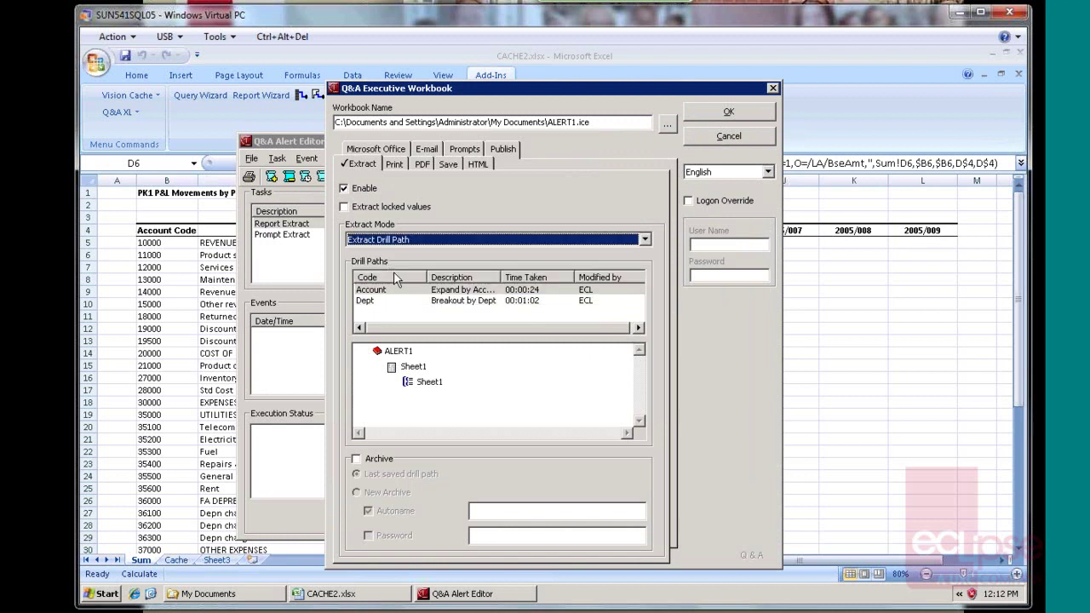
{"action": "left_click", "coordinate": [453, 294]}
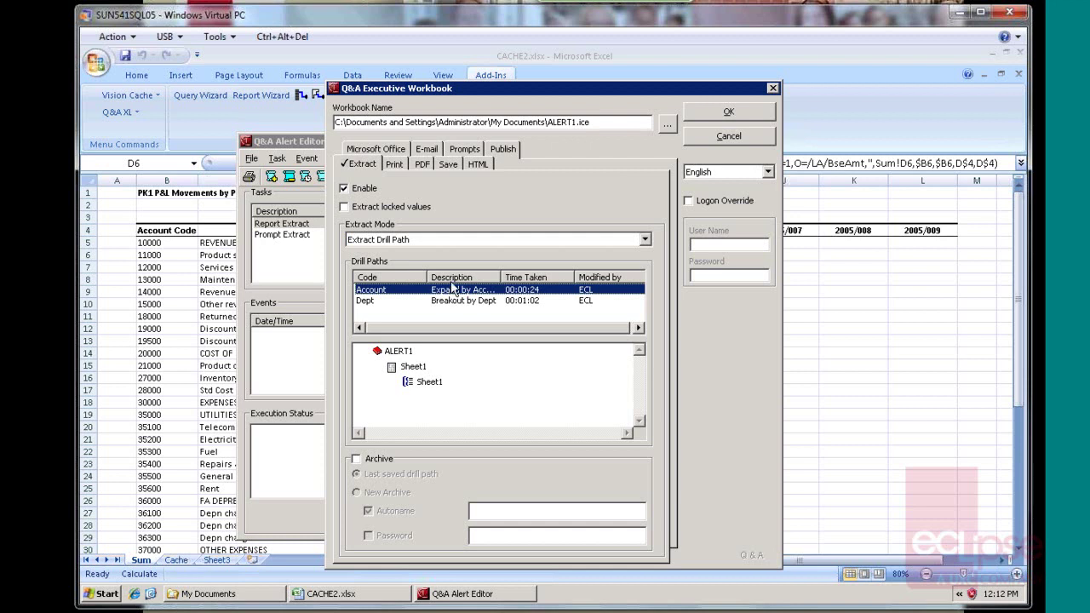
Enable Microsoft Office output and set its file name to "Month June" in the _Admin folder of My Documents
{"action": "left_click", "coordinate": [396, 152]}
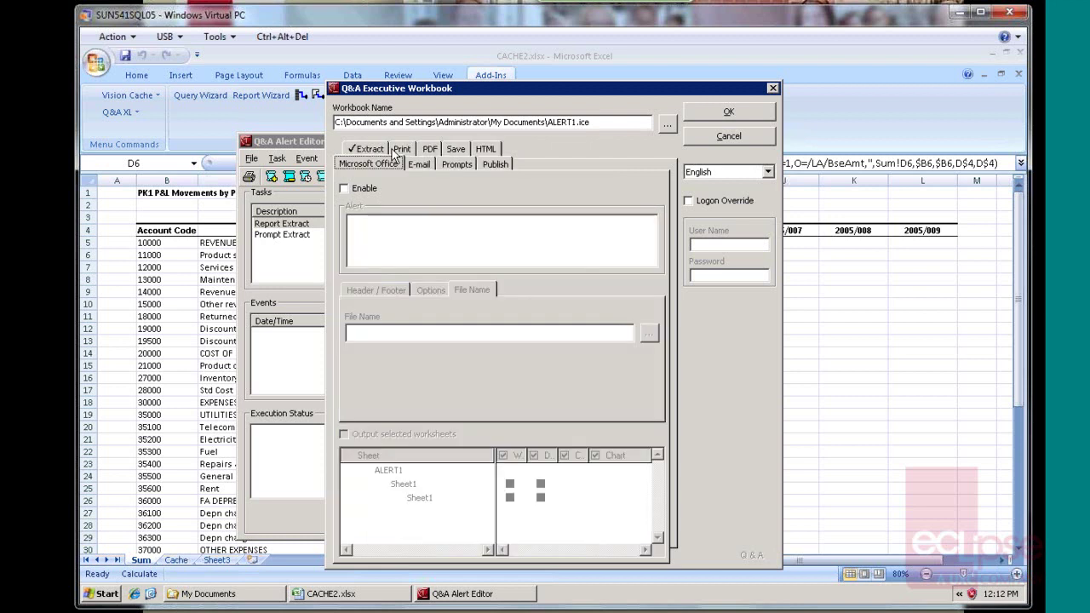
{"action": "left_click", "coordinate": [344, 188]}
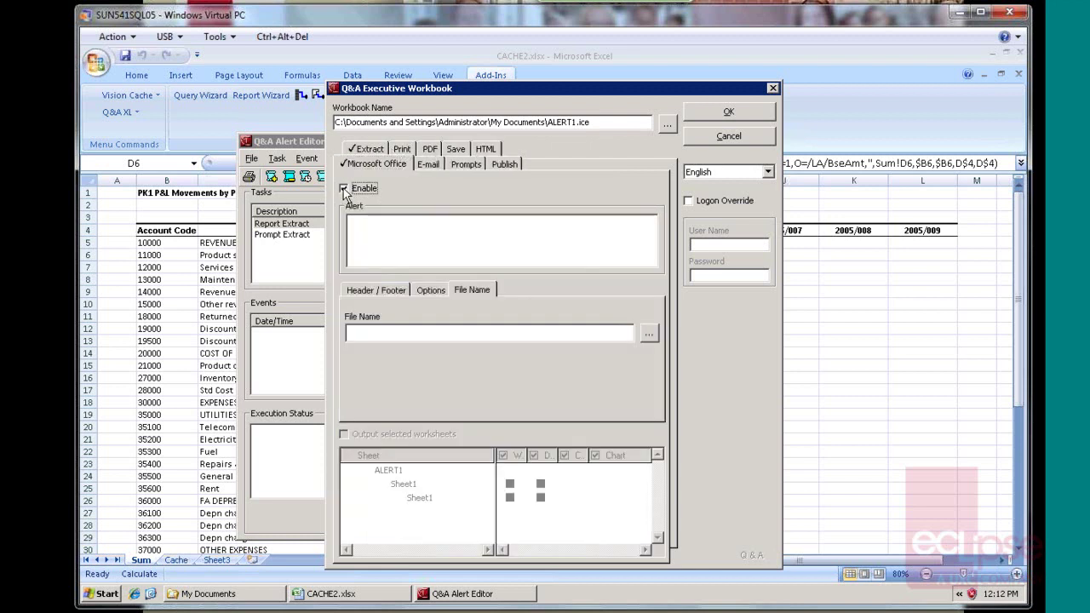
{"action": "left_click", "coordinate": [651, 336]}
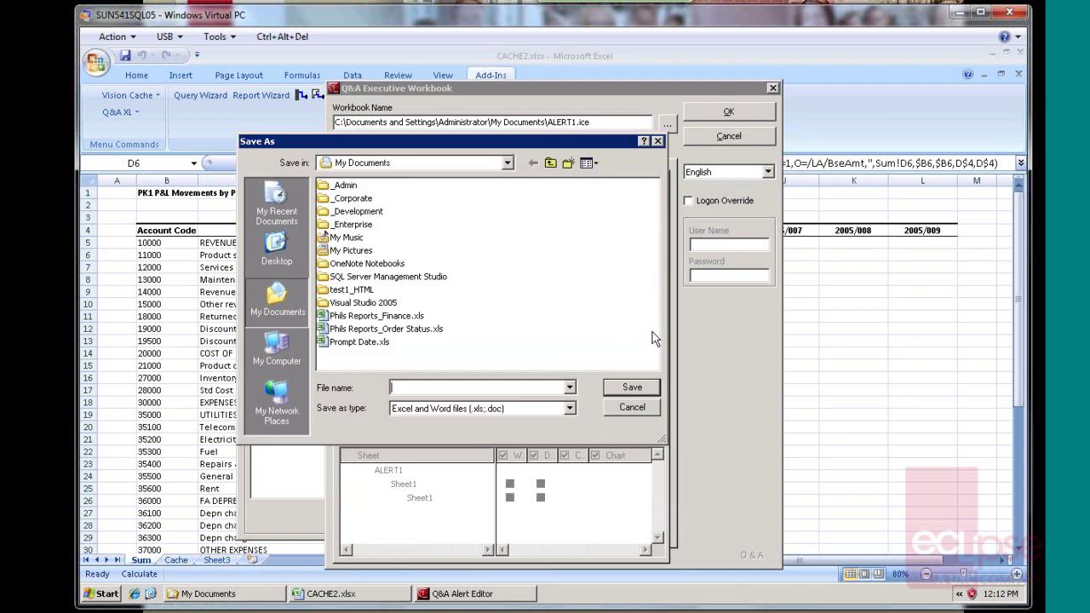
{"action": "left_click", "coordinate": [346, 186]}
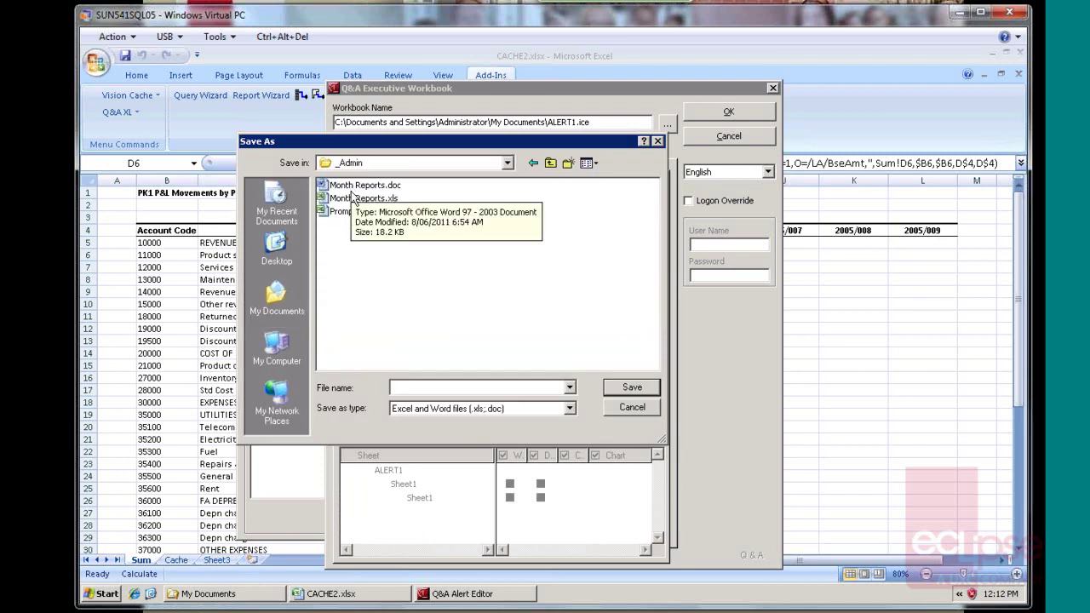
{"action": "left_click", "coordinate": [414, 387]}
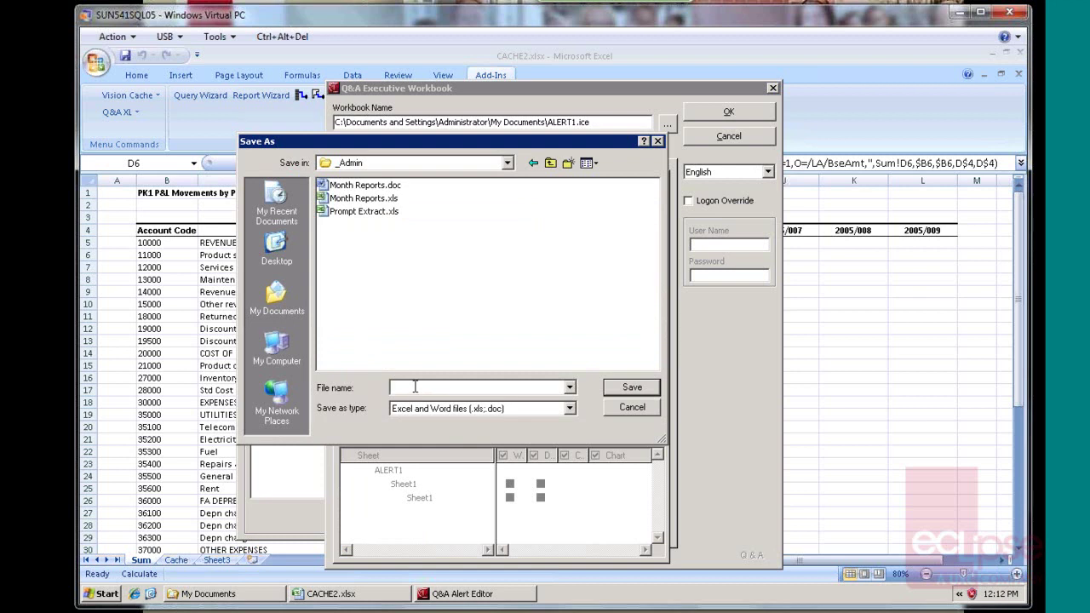
{"action": "type", "text": "MOnth"}
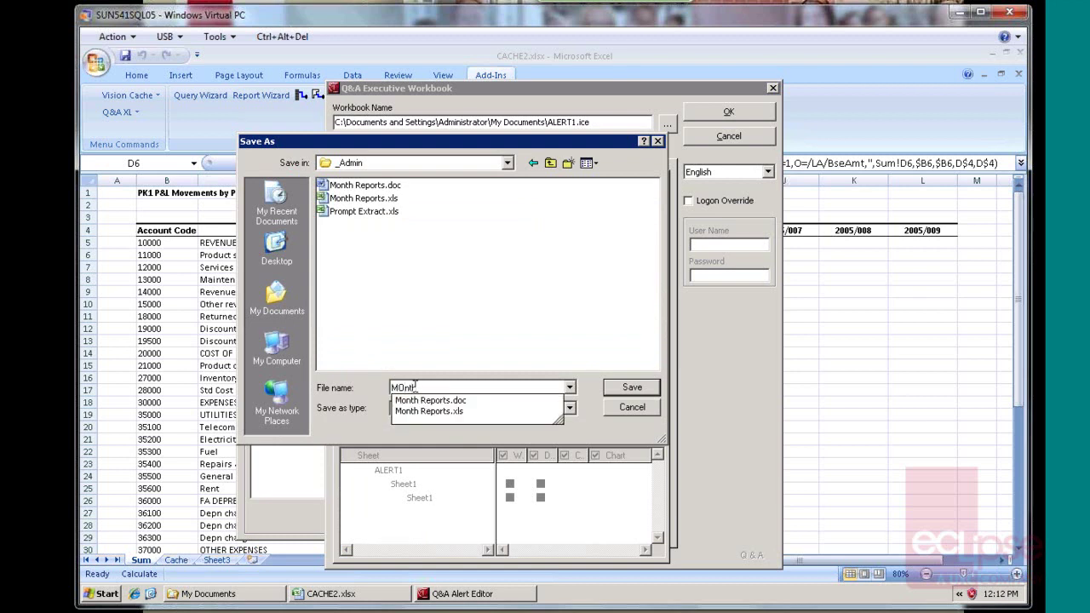
{"action": "key", "text": "BackSpace"}
{"action": "key", "text": "BackSpace"}
{"action": "key", "text": "BackSpace"}
{"action": "key", "text": "BackSpace"}
{"action": "type", "text": "onthJune"}
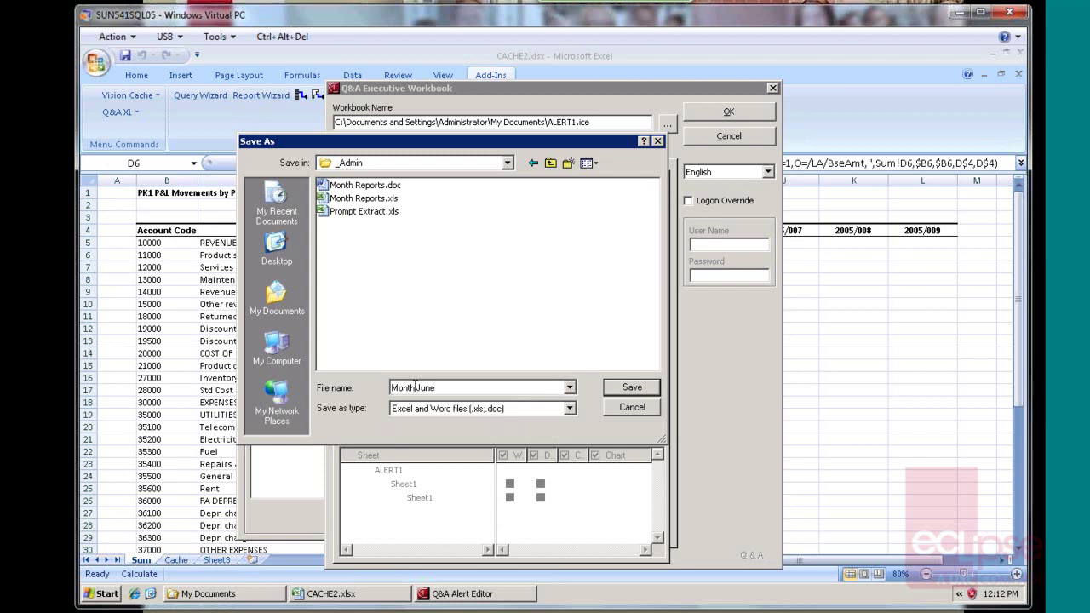
{"action": "left_click", "coordinate": [614, 388]}
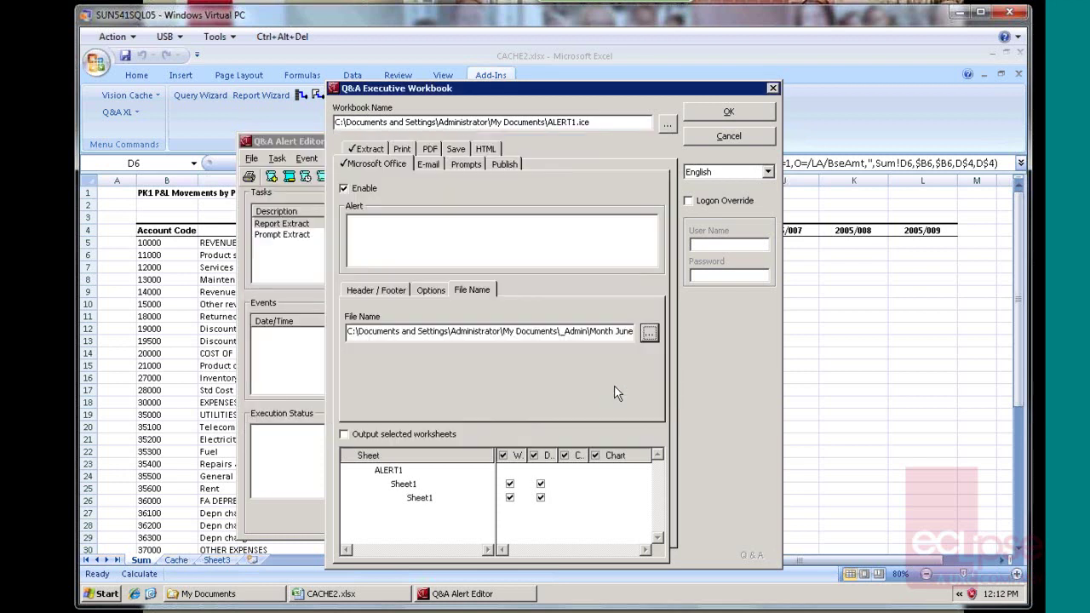
Exclude all Document outputs and limit the Worksheet output to the lower-level Sheet1
{"action": "left_click", "coordinate": [534, 456]}
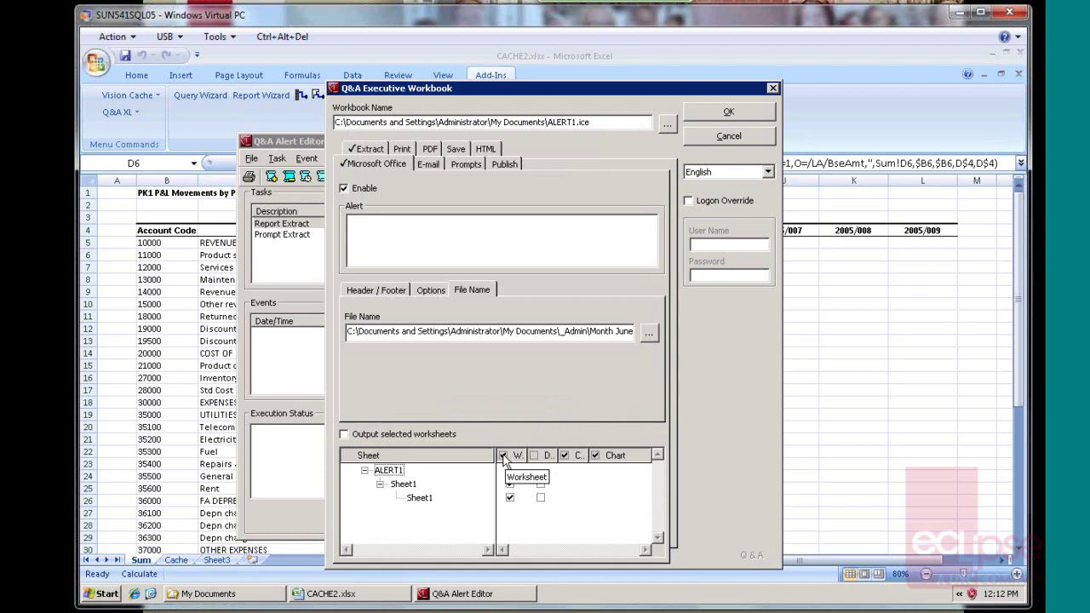
{"action": "left_click", "coordinate": [503, 456]}
{"action": "left_click", "coordinate": [510, 500]}
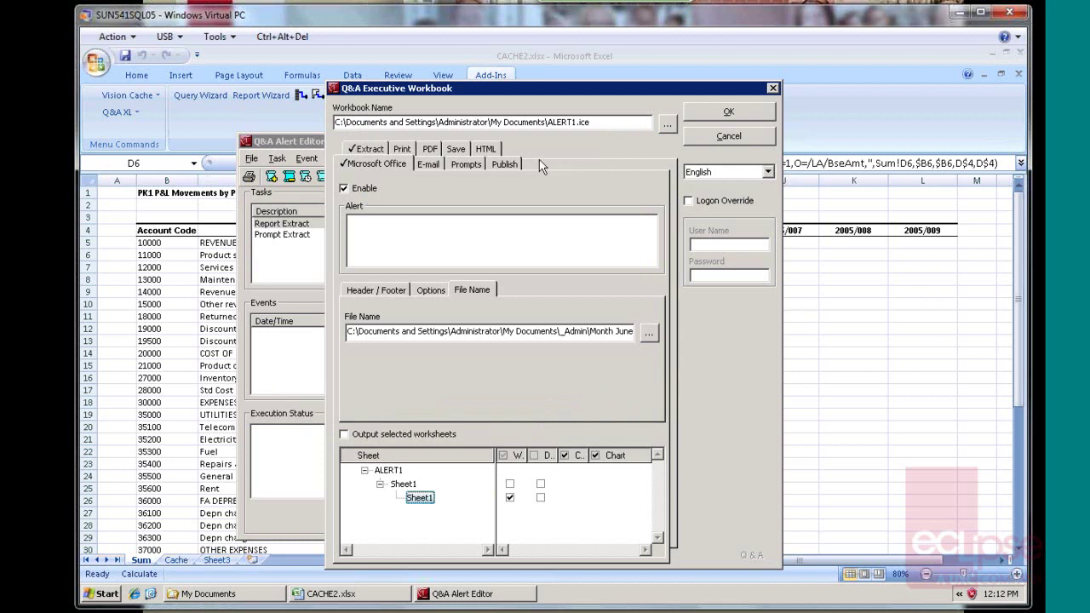
Accept the executive workbook process settings and save the Month End Report task
{"action": "left_click", "coordinate": [714, 113]}
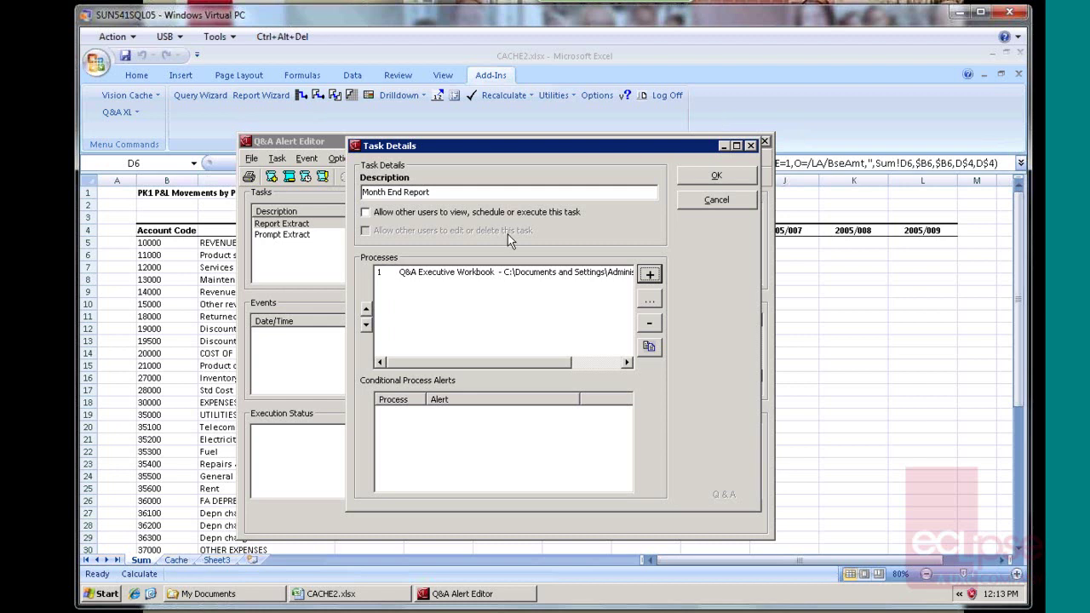
{"action": "left_click", "coordinate": [700, 176]}
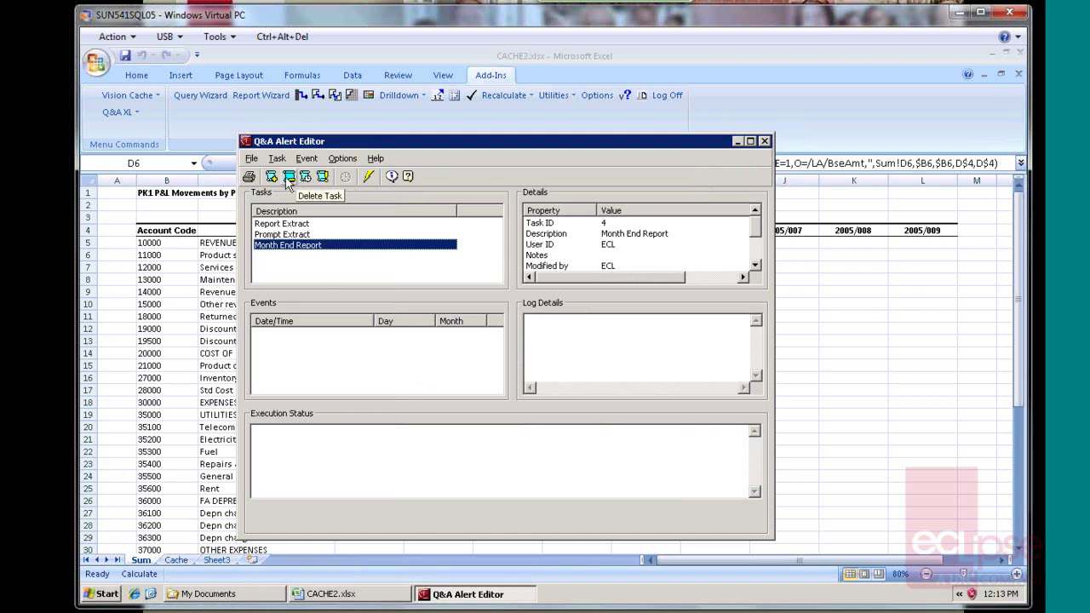
Check the schedule options for the Month End Report task without creating a schedule, and execute the task immediately
{"action": "left_click", "coordinate": [308, 178]}
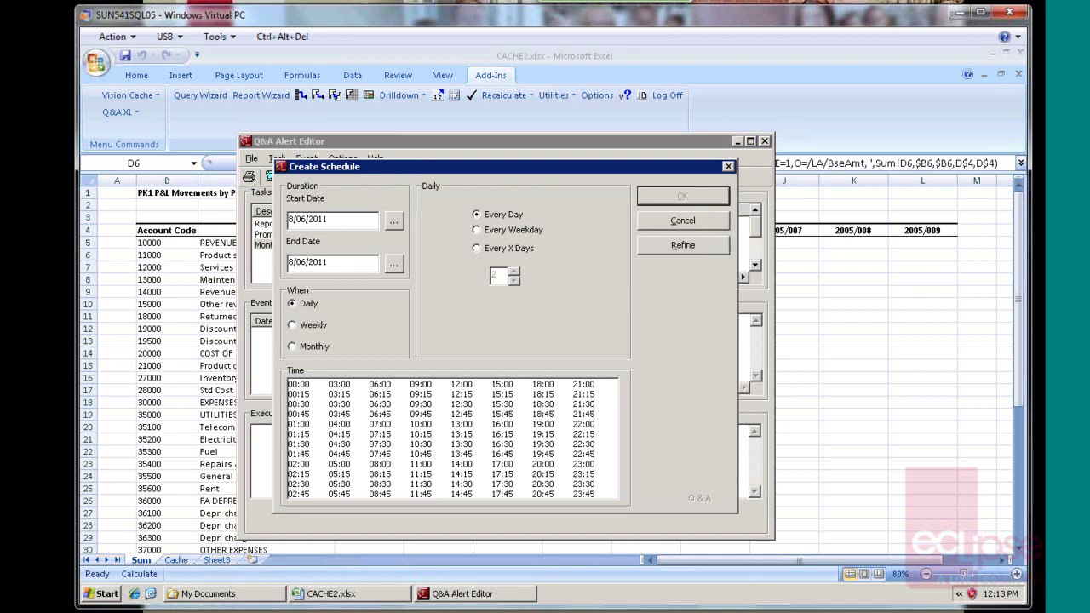
{"action": "left_click", "coordinate": [698, 221]}
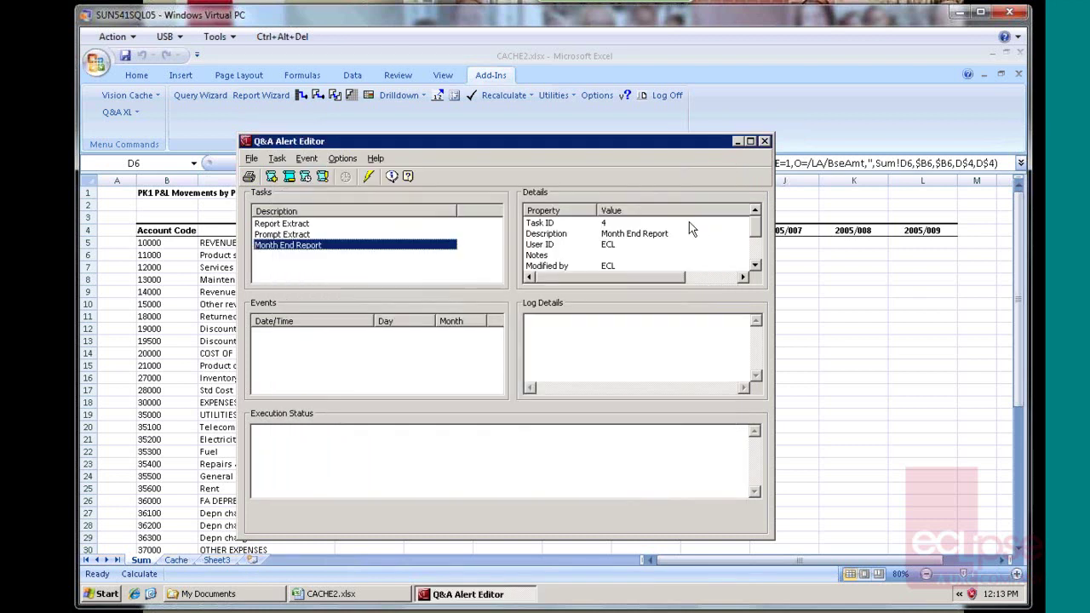
{"action": "left_click", "coordinate": [323, 178]}
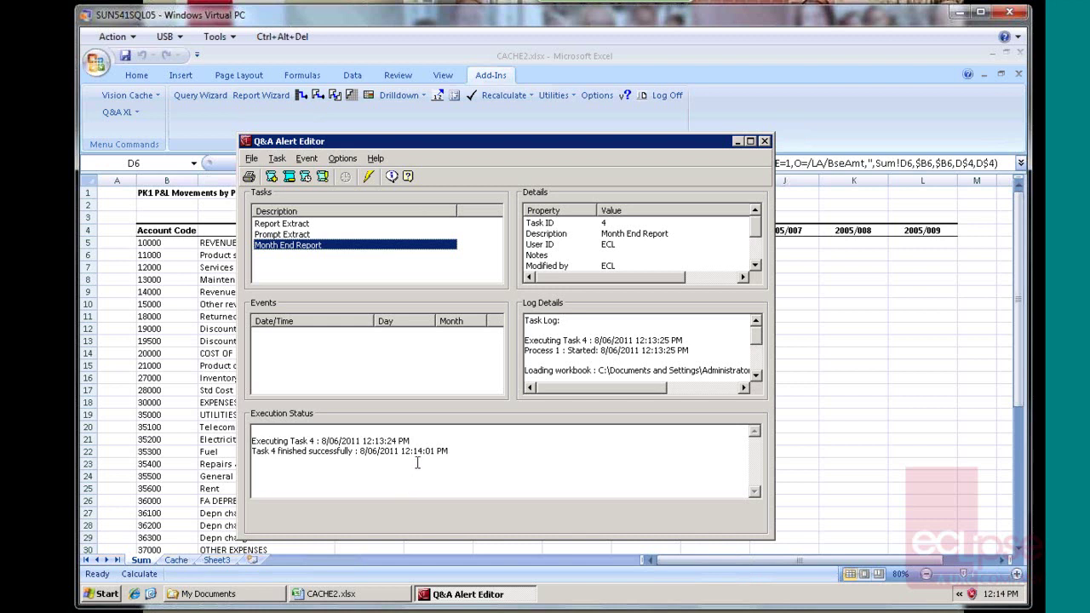
Open Month June.xls from the _Admin folder in My Documents, review its extracted Sheet1, and close the workbook
{"action": "left_click", "coordinate": [229, 594]}
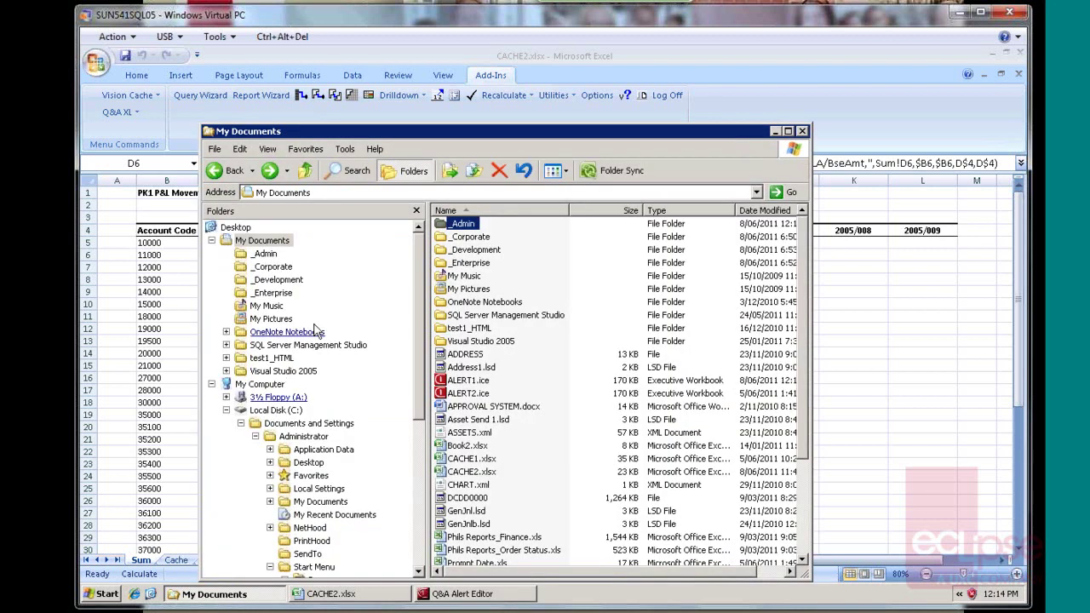
{"action": "double_click", "coordinate": [464, 225]}
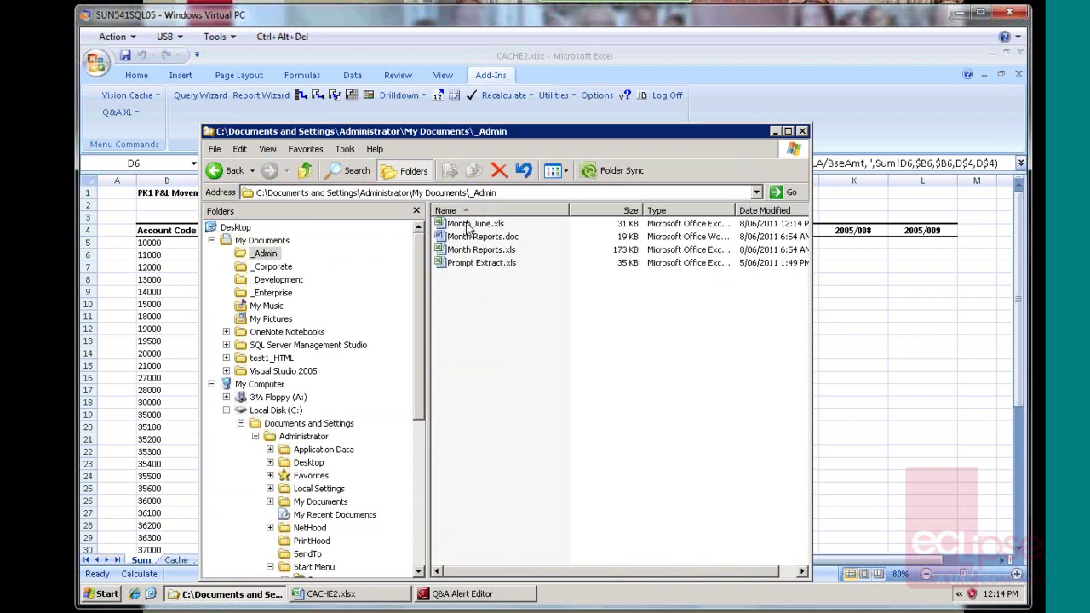
{"action": "double_click", "coordinate": [466, 223]}
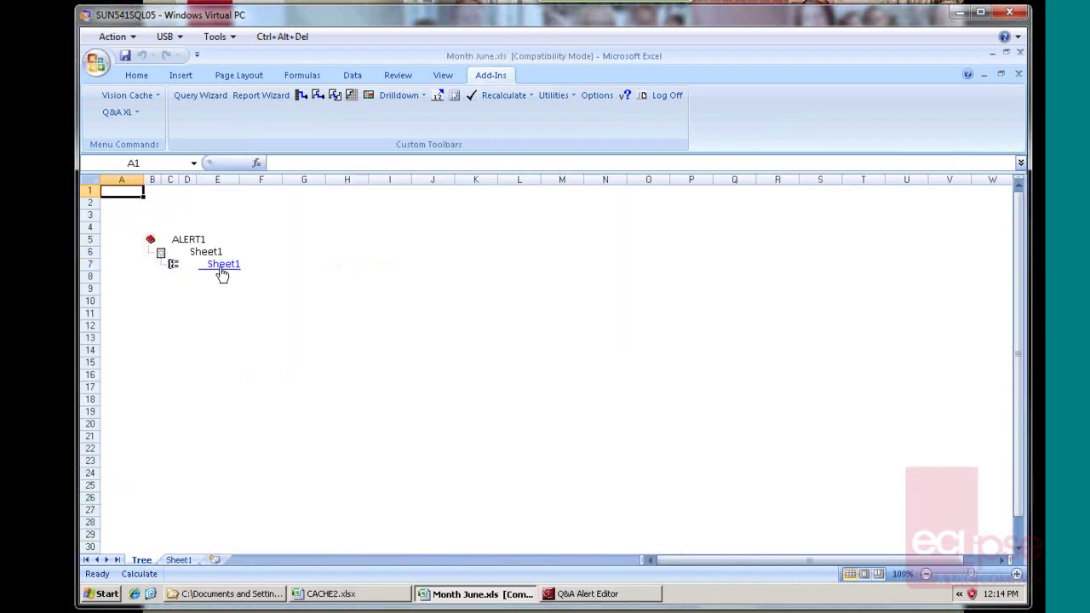
{"action": "left_click", "coordinate": [220, 267]}
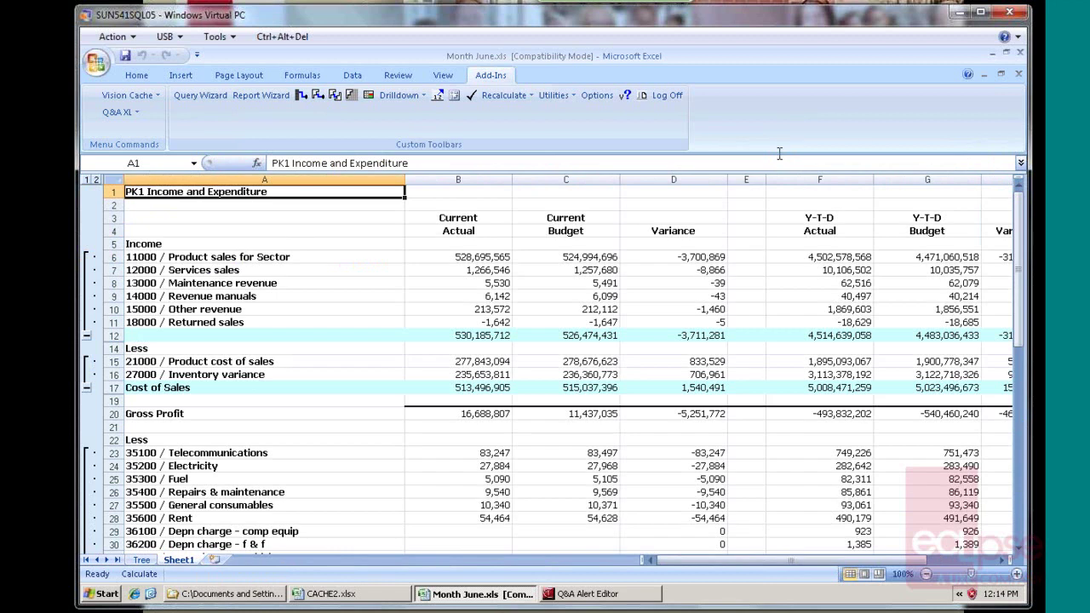
{"action": "left_click", "coordinate": [1022, 52]}
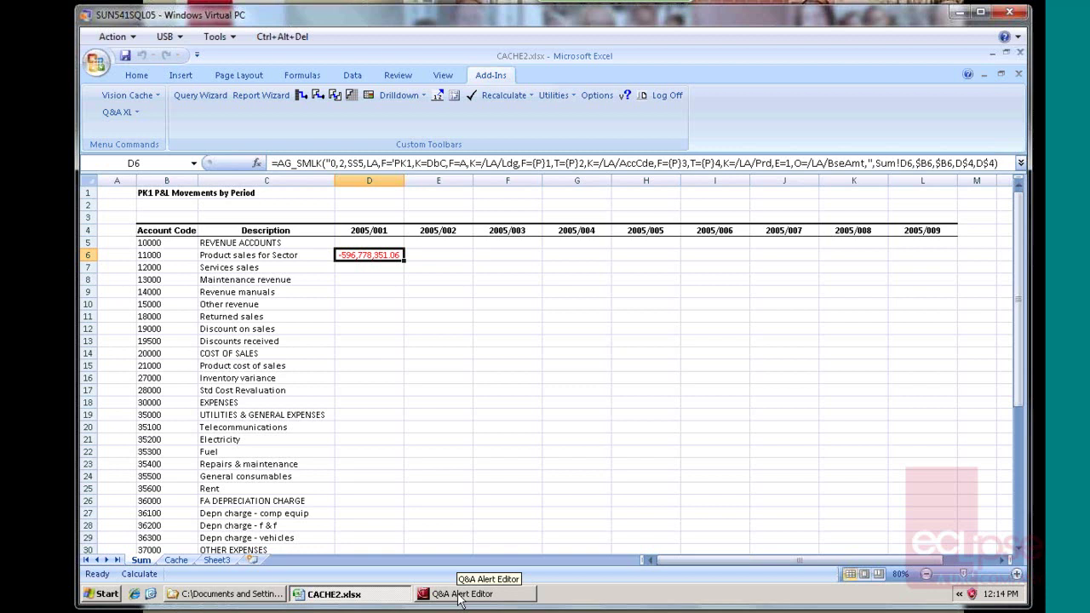
Return to the Q&A Alert Editor and examine the Microsoft Office output settings of the Report Extract task's first process, discarding any changes
{"action": "left_click", "coordinate": [459, 594]}
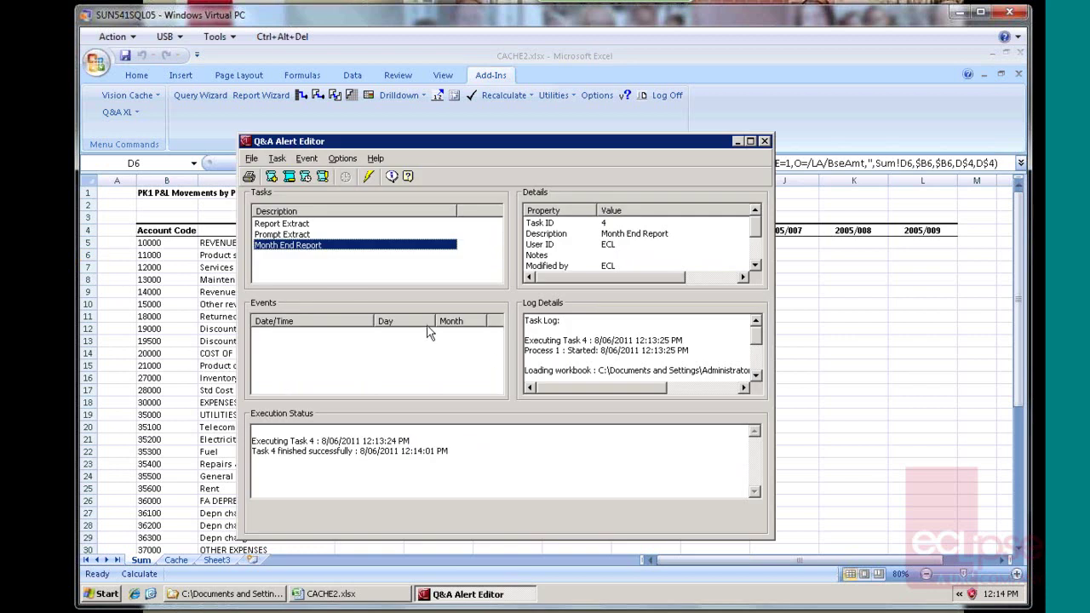
{"action": "left_click", "coordinate": [289, 224]}
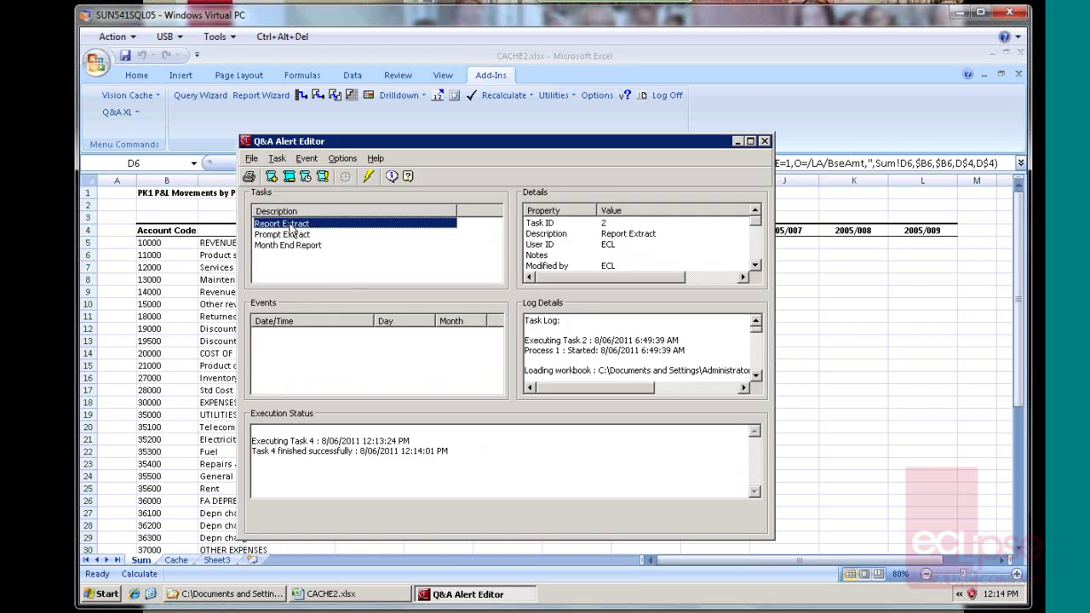
{"action": "double_click", "coordinate": [291, 226]}
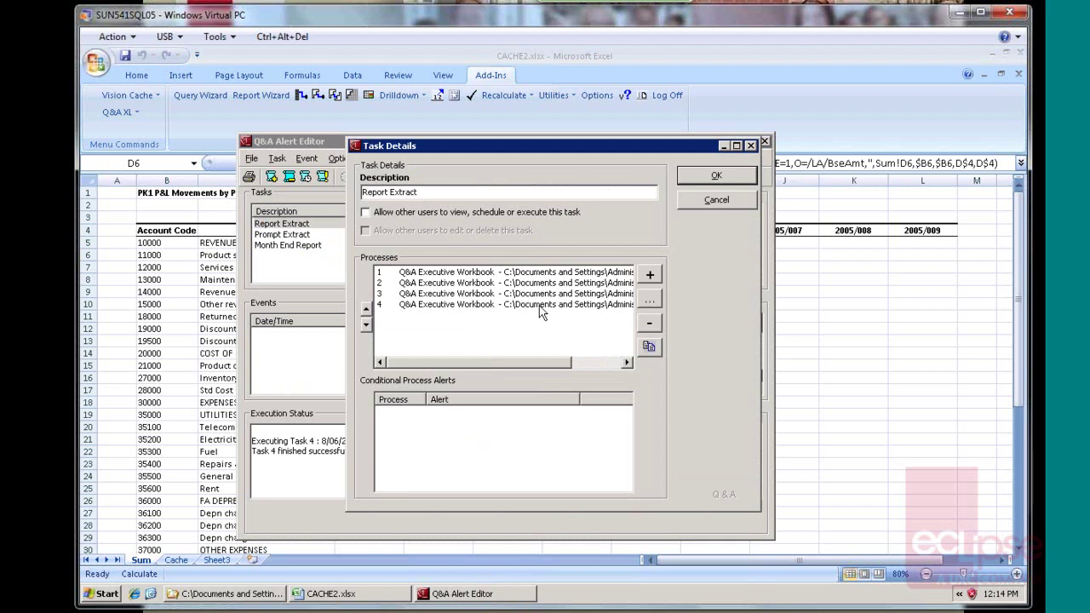
{"action": "left_click", "coordinate": [599, 272]}
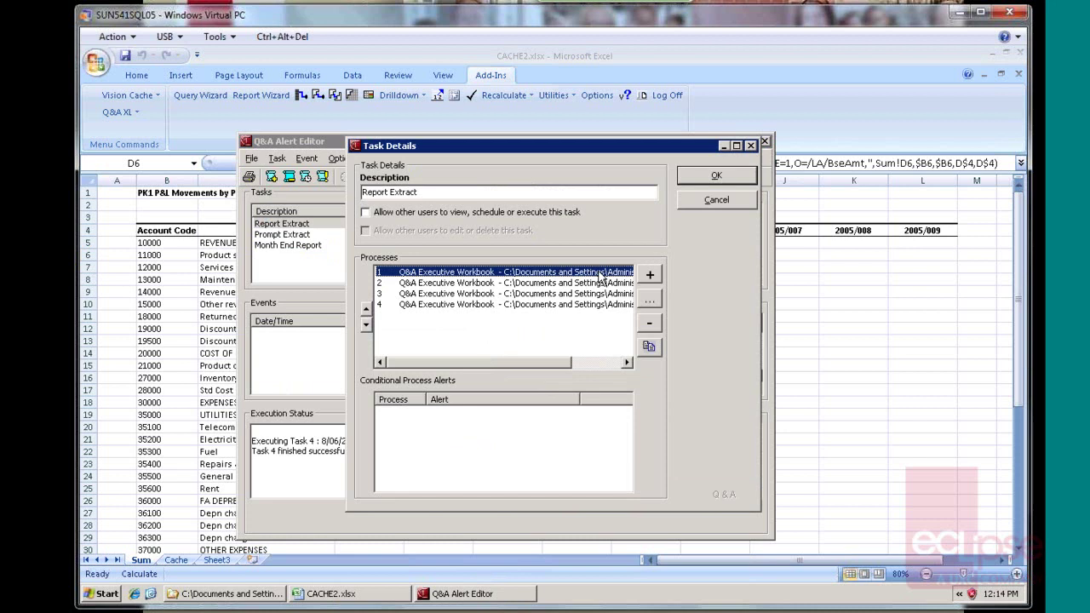
{"action": "double_click", "coordinate": [601, 274]}
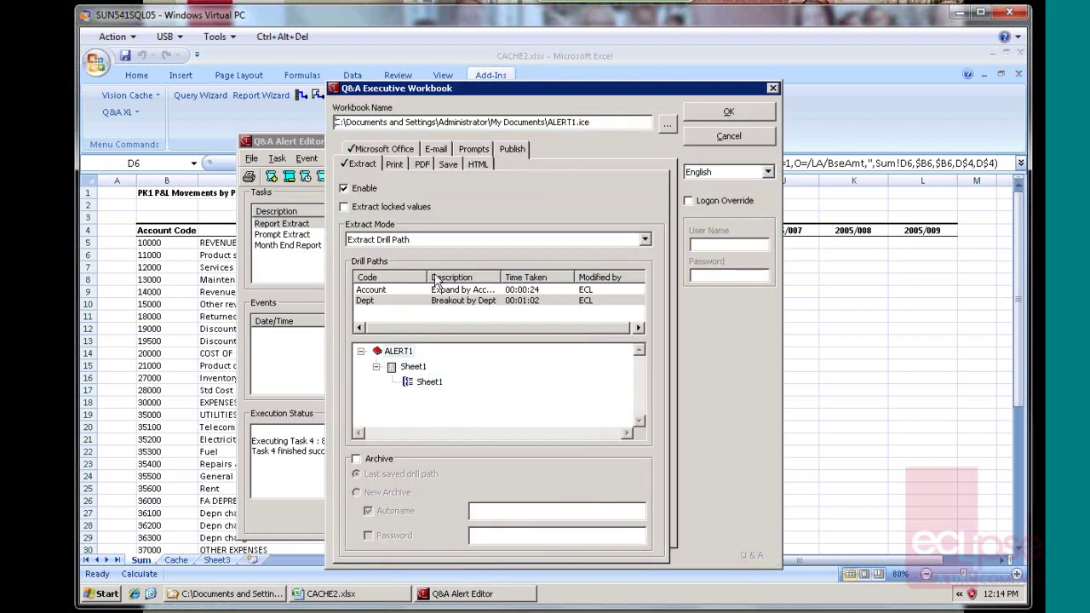
{"action": "left_click", "coordinate": [400, 150]}
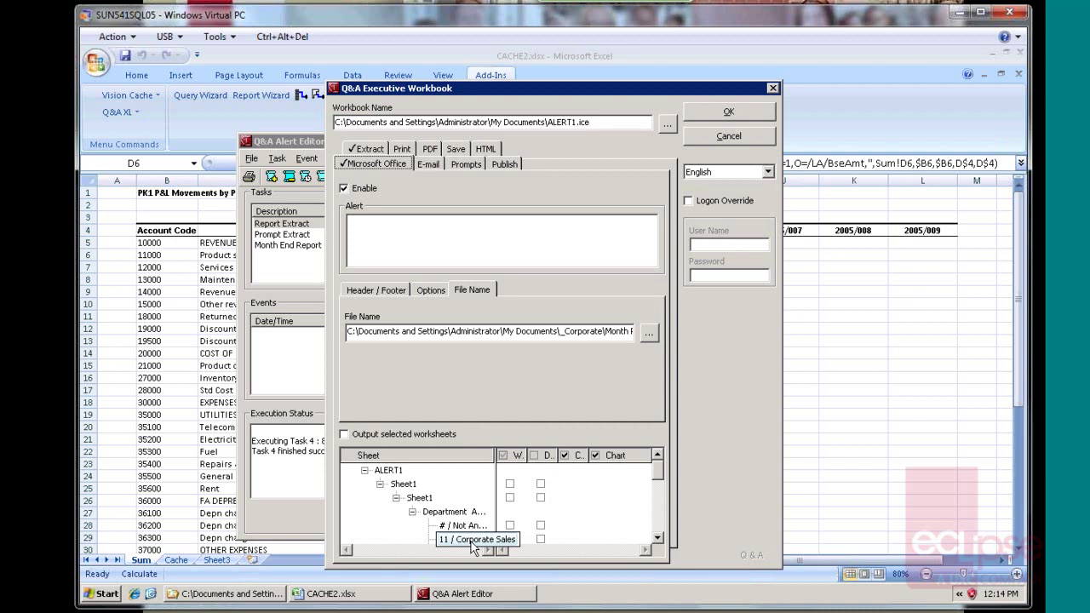
{"action": "left_click", "coordinate": [509, 539]}
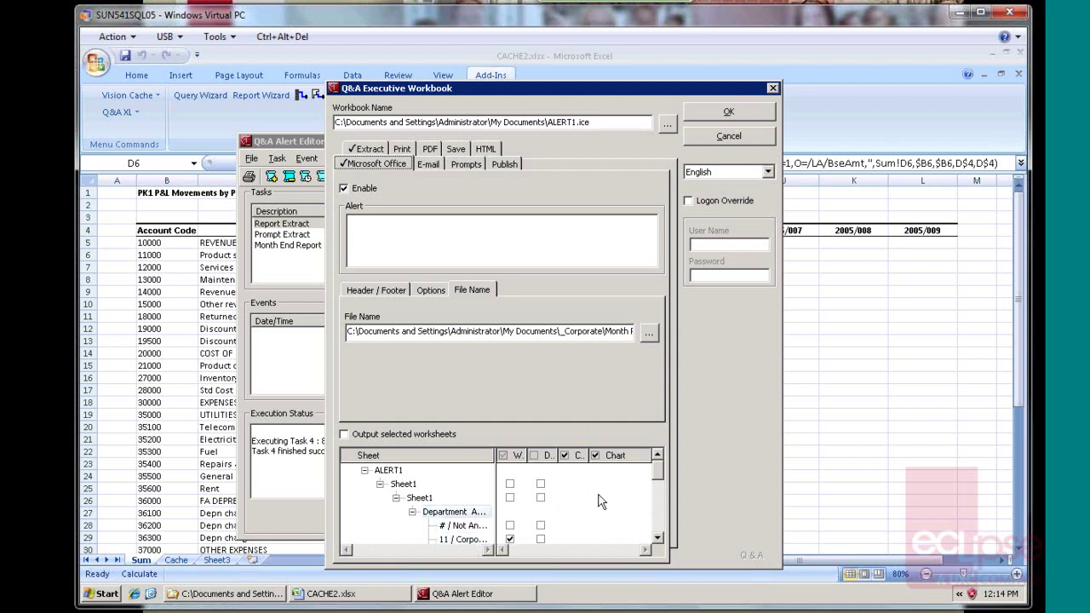
{"action": "left_click", "coordinate": [744, 142]}
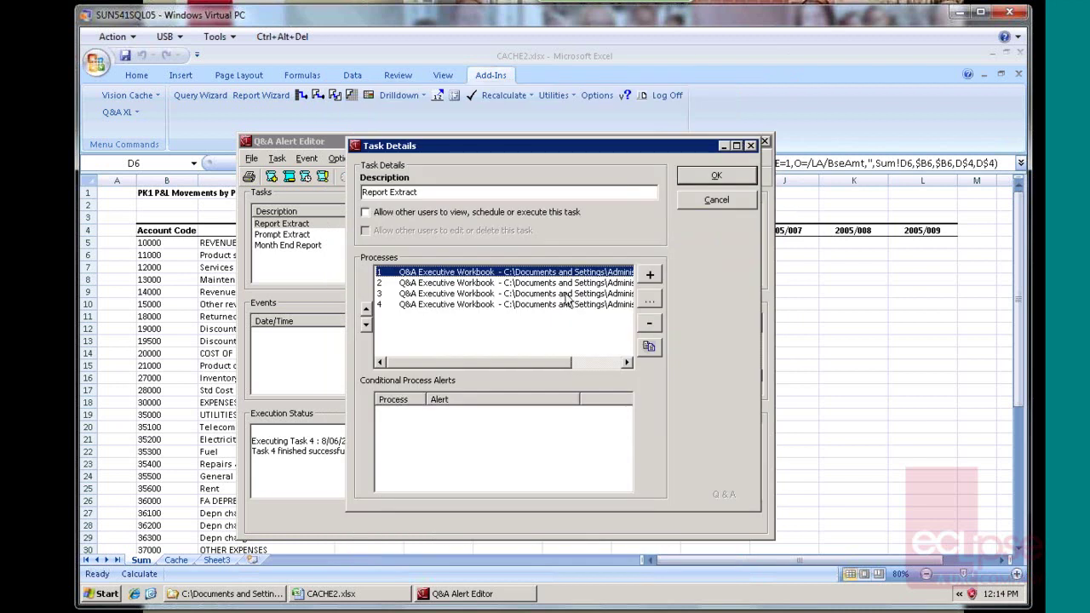
{"action": "left_click", "coordinate": [715, 204]}
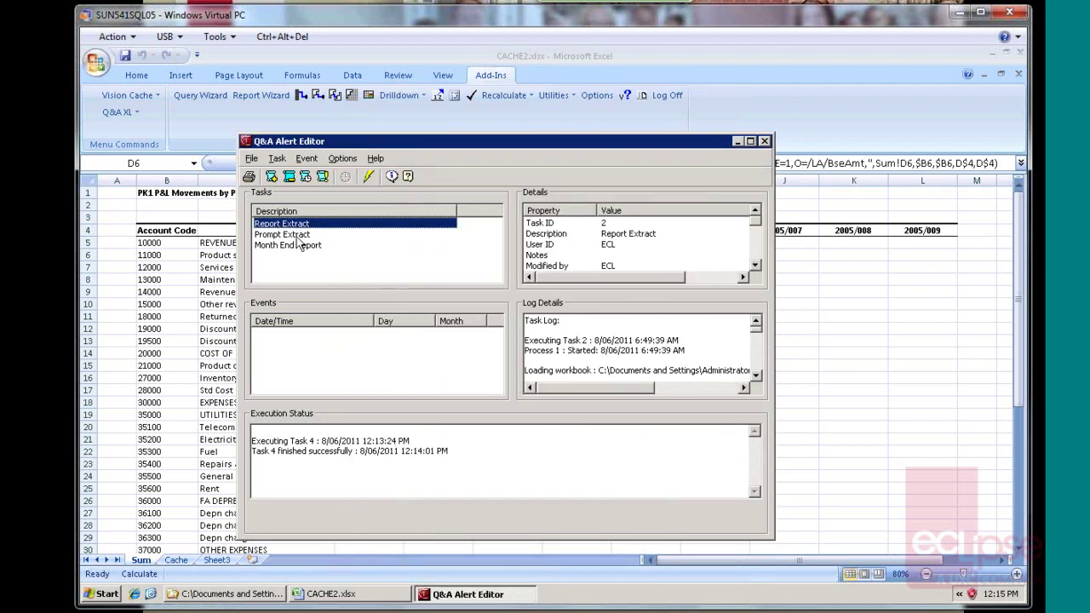
Open the recent workbook Prompt Date.xls in Excel to check the period on Sheet1, and close it
{"action": "left_click", "coordinate": [297, 237]}
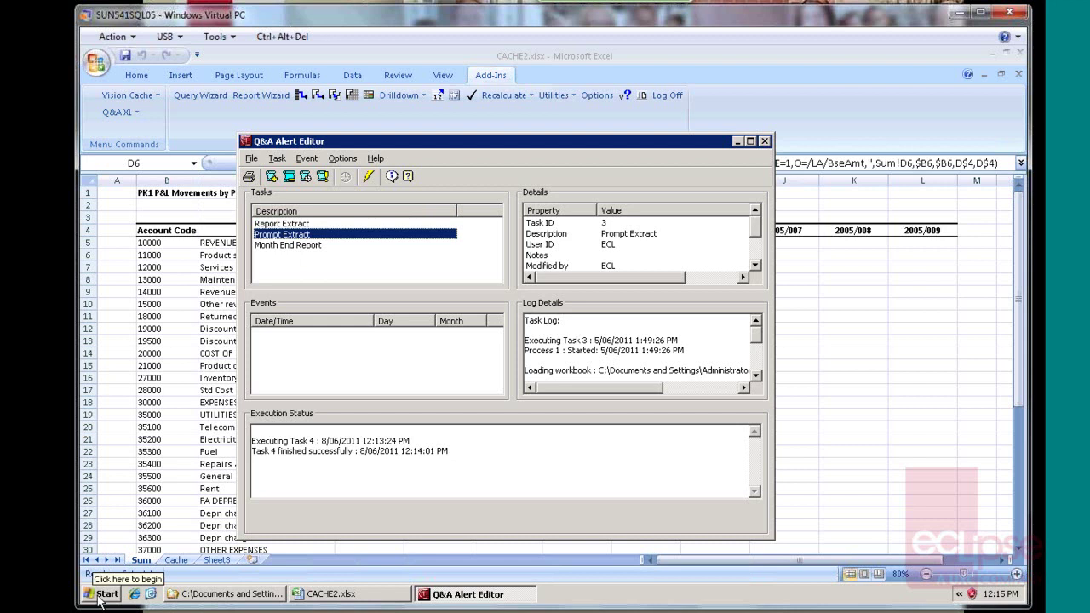
{"action": "left_click", "coordinate": [96, 65]}
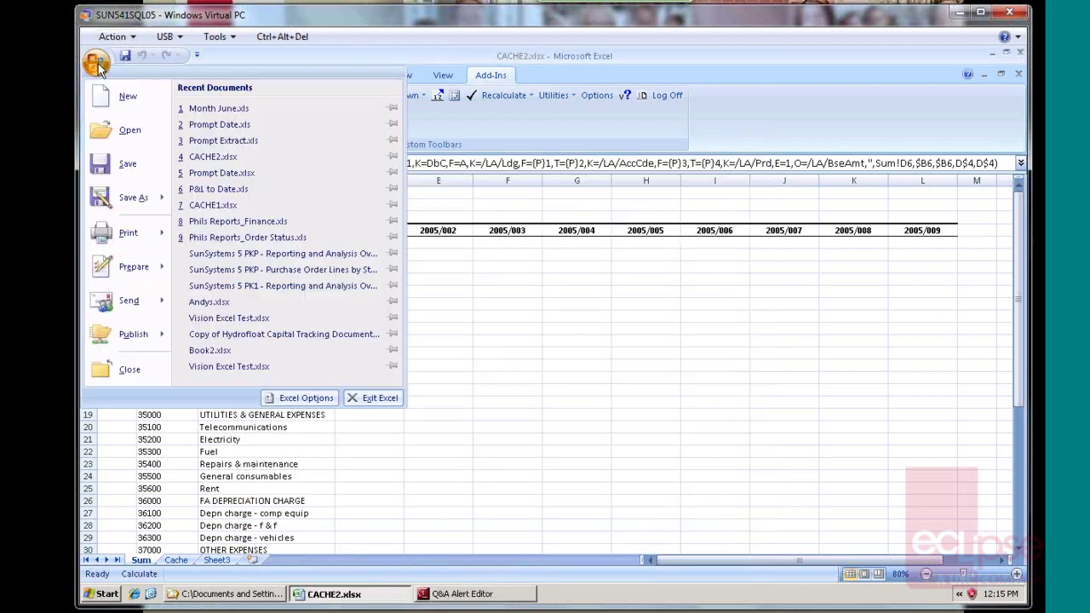
{"action": "left_click", "coordinate": [236, 128]}
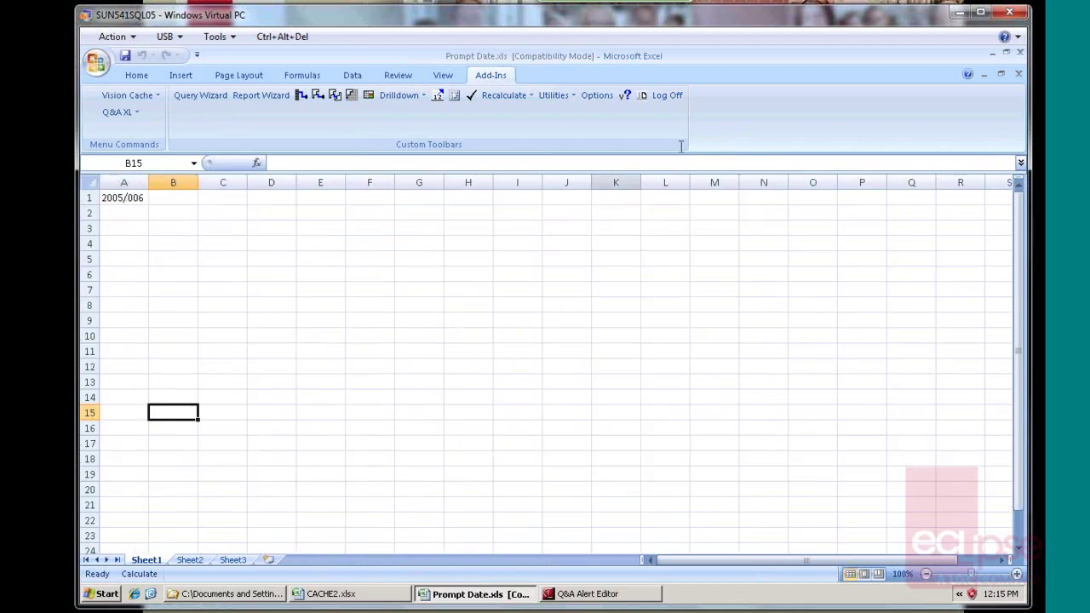
{"action": "left_click", "coordinate": [1020, 52]}
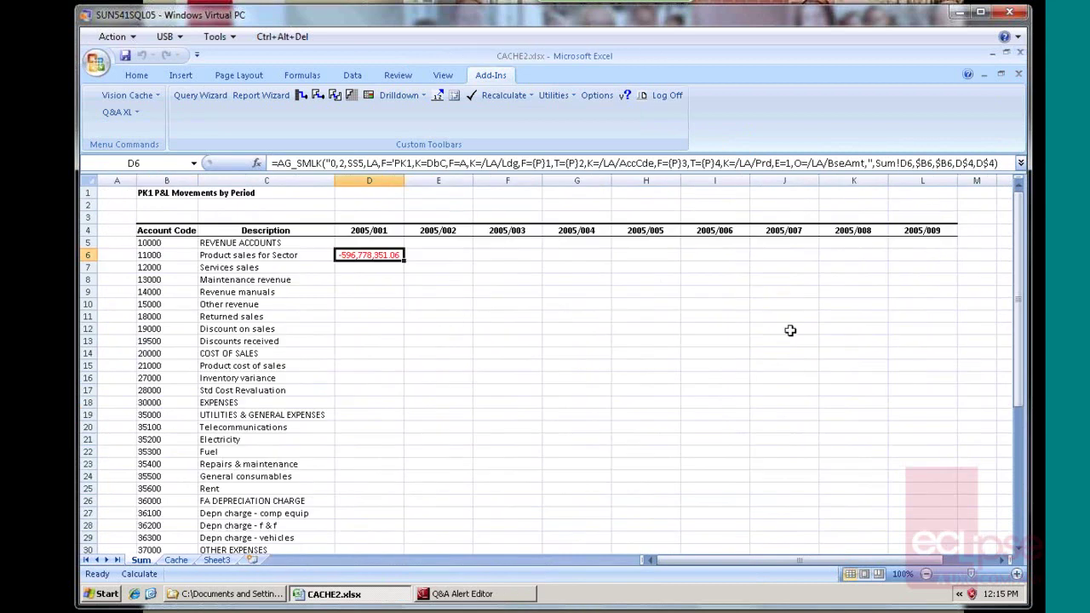
Return to the Q&A Alert Editor and examine the Period prompt's filter source in the Prompt Extract task's process, without saving changes
{"action": "left_click", "coordinate": [508, 598]}
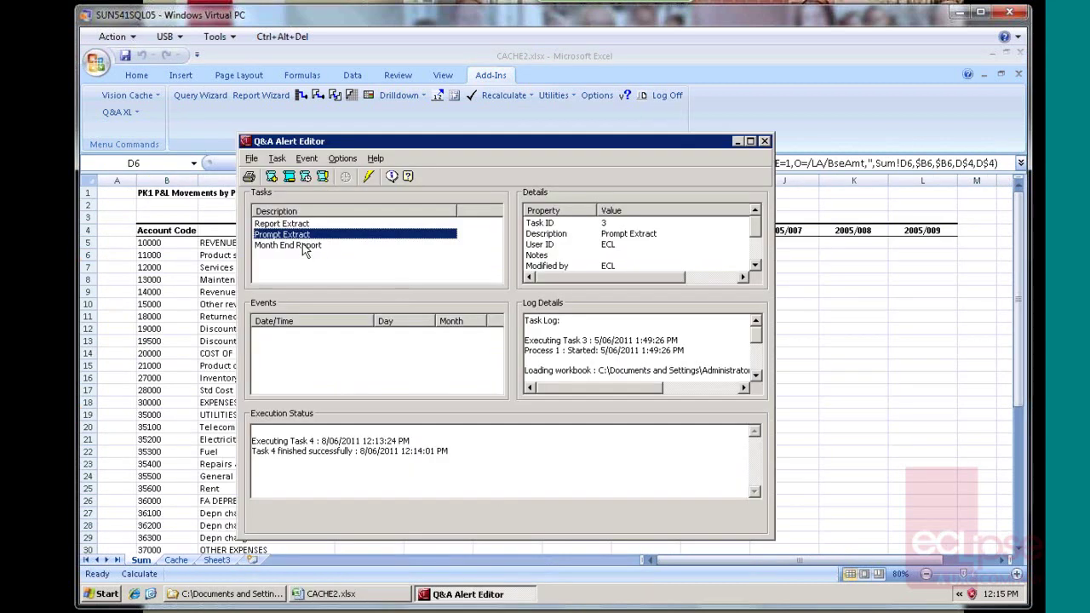
{"action": "left_click", "coordinate": [302, 245]}
{"action": "left_click", "coordinate": [298, 234]}
{"action": "double_click", "coordinate": [290, 236]}
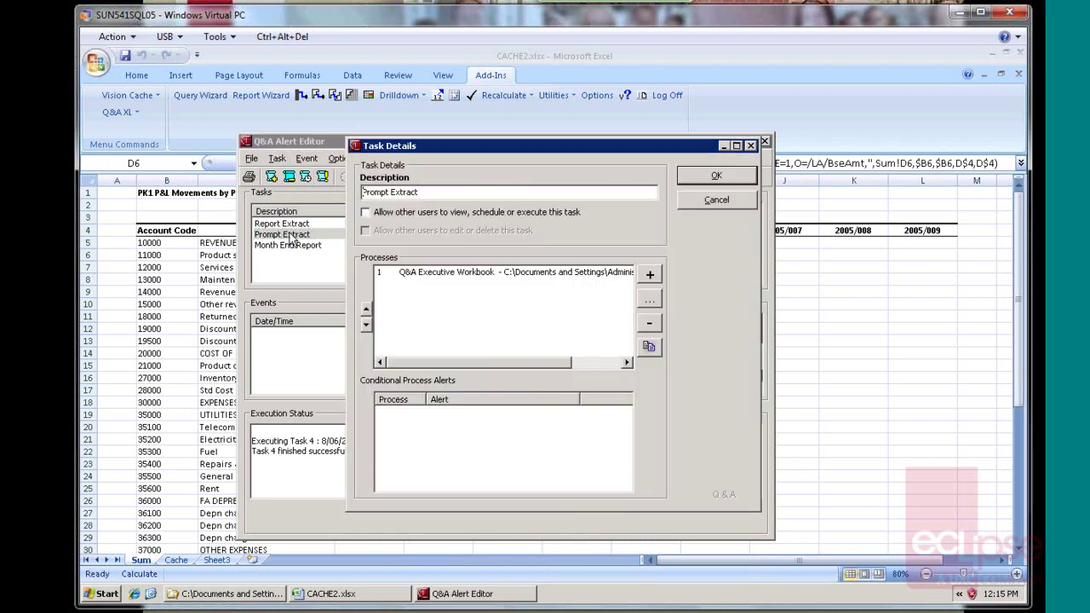
{"action": "left_click", "coordinate": [466, 274]}
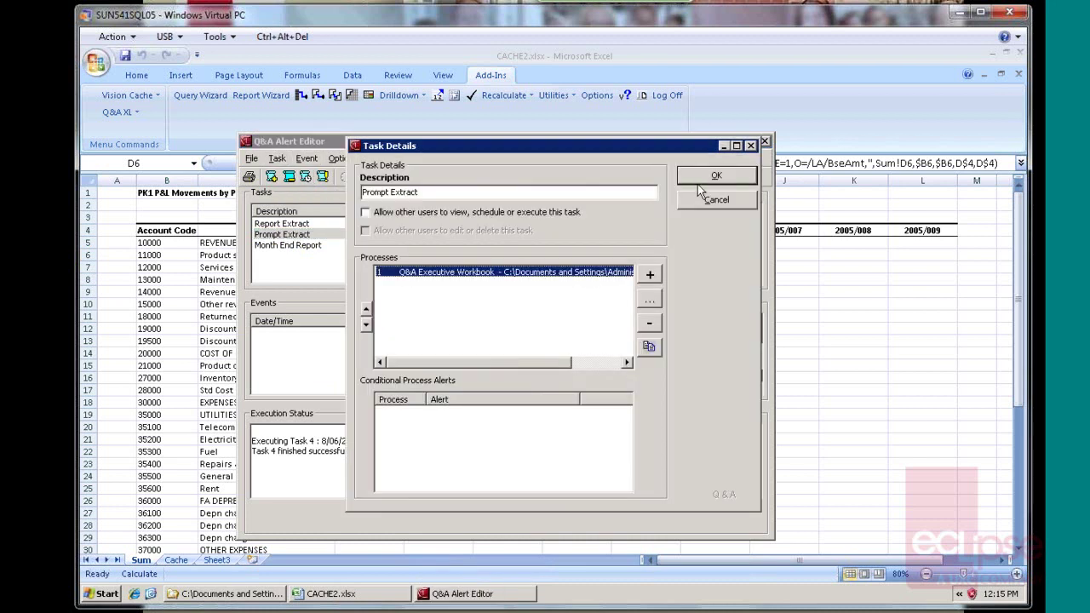
{"action": "double_click", "coordinate": [579, 274]}
{"action": "left_click", "coordinate": [484, 151]}
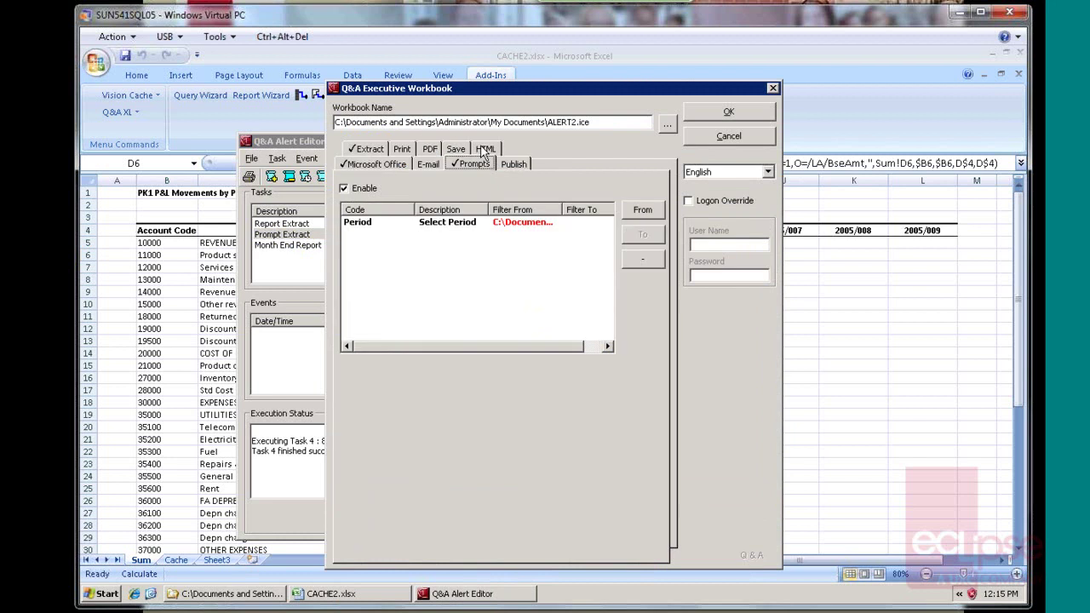
{"action": "left_click", "coordinate": [524, 223]}
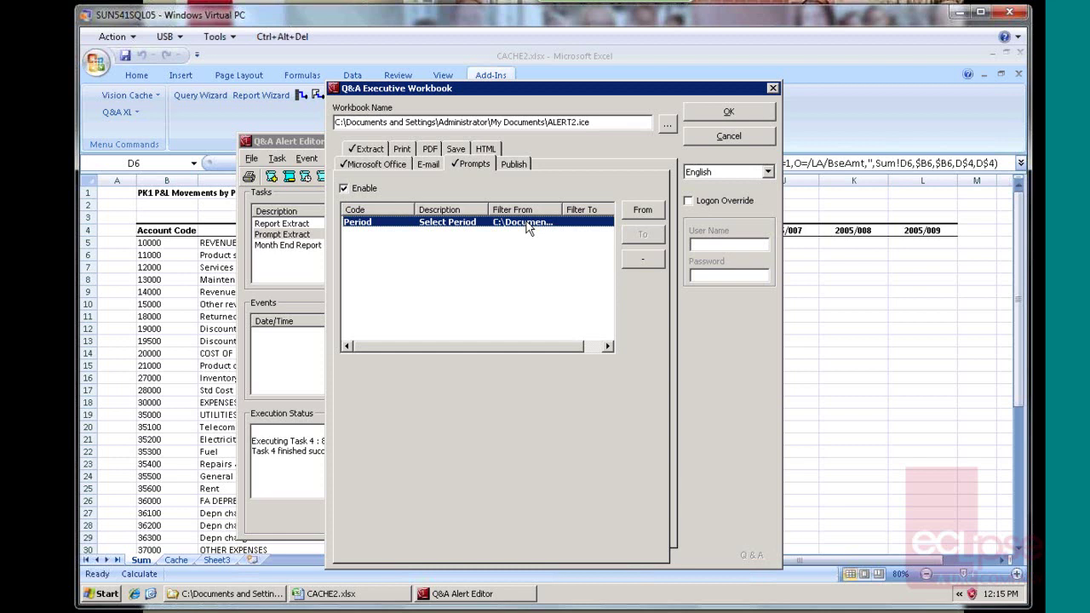
{"action": "left_click", "coordinate": [722, 138]}
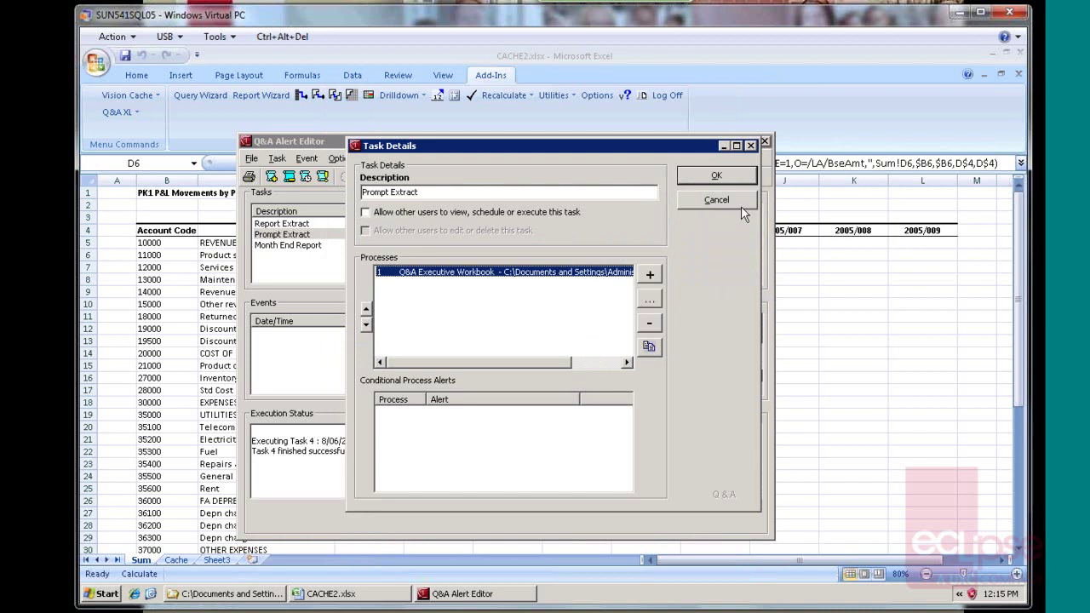
{"action": "left_click", "coordinate": [716, 199]}
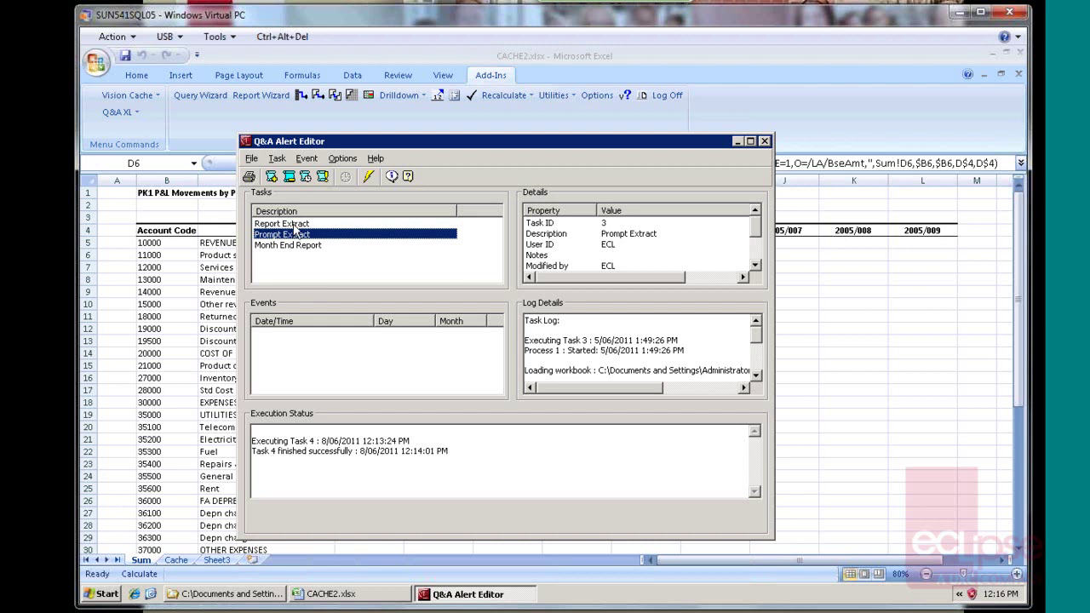
Start a new task and examine the available process types, including Excel Workbook, Exit Task and E-mail, without adding one
{"action": "left_click", "coordinate": [271, 176]}
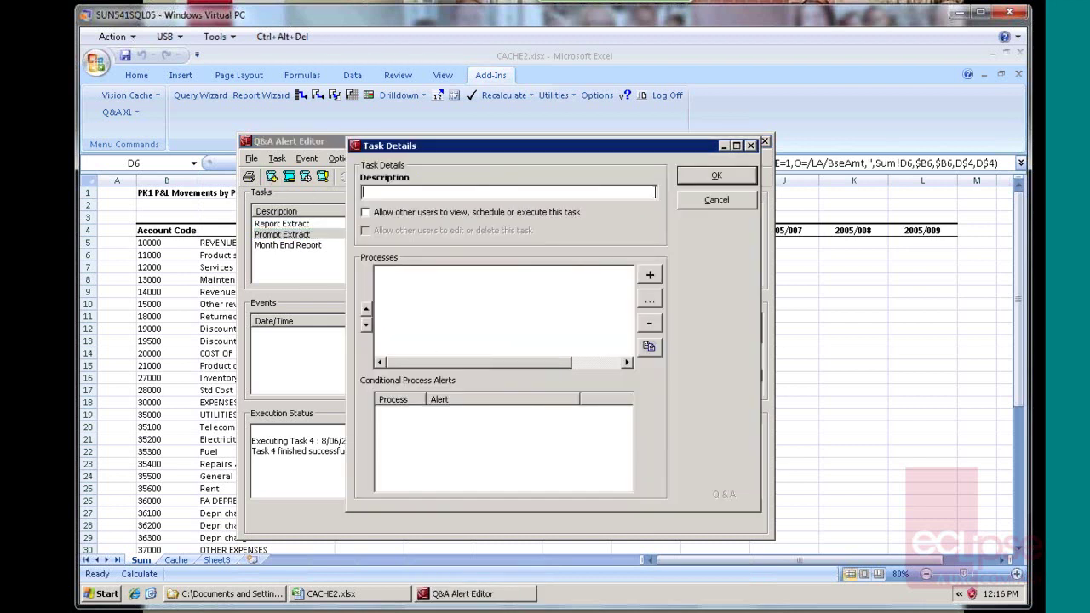
{"action": "left_click", "coordinate": [651, 276]}
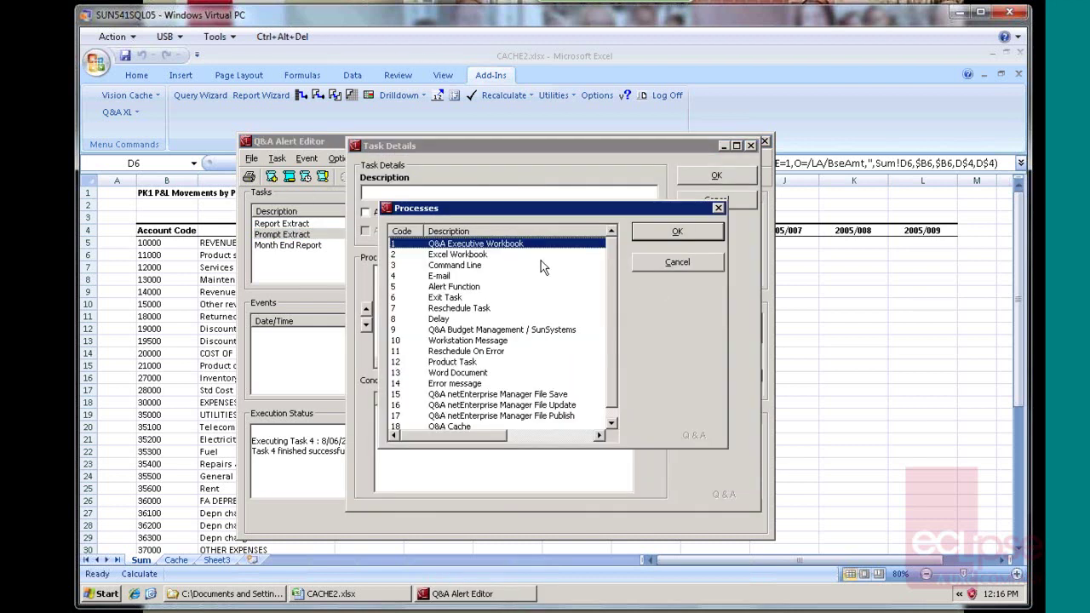
{"action": "left_click", "coordinate": [479, 254]}
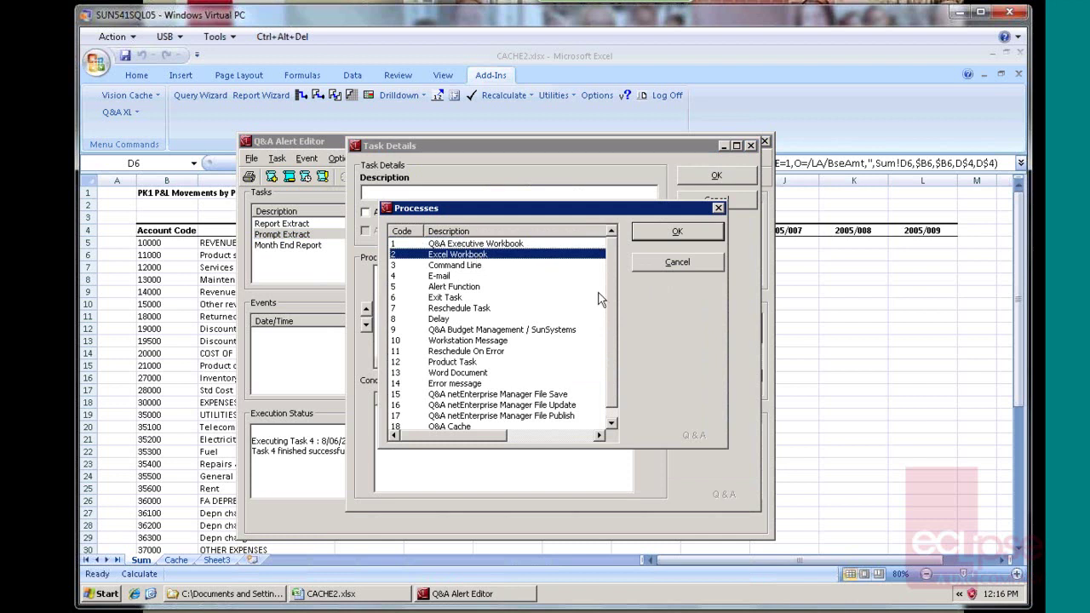
{"action": "left_click", "coordinate": [456, 298]}
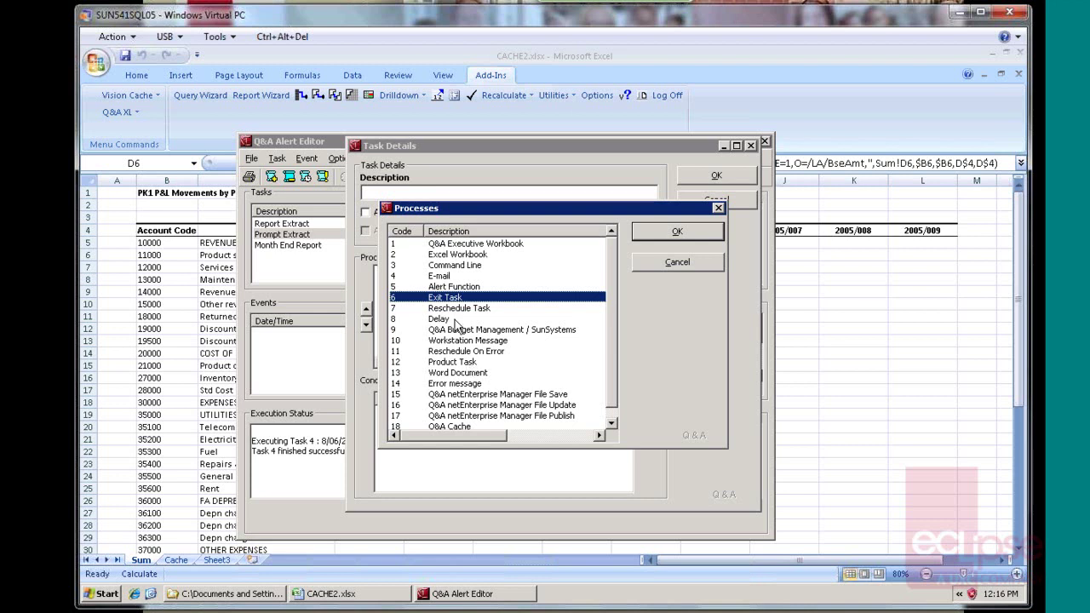
{"action": "left_click", "coordinate": [452, 276]}
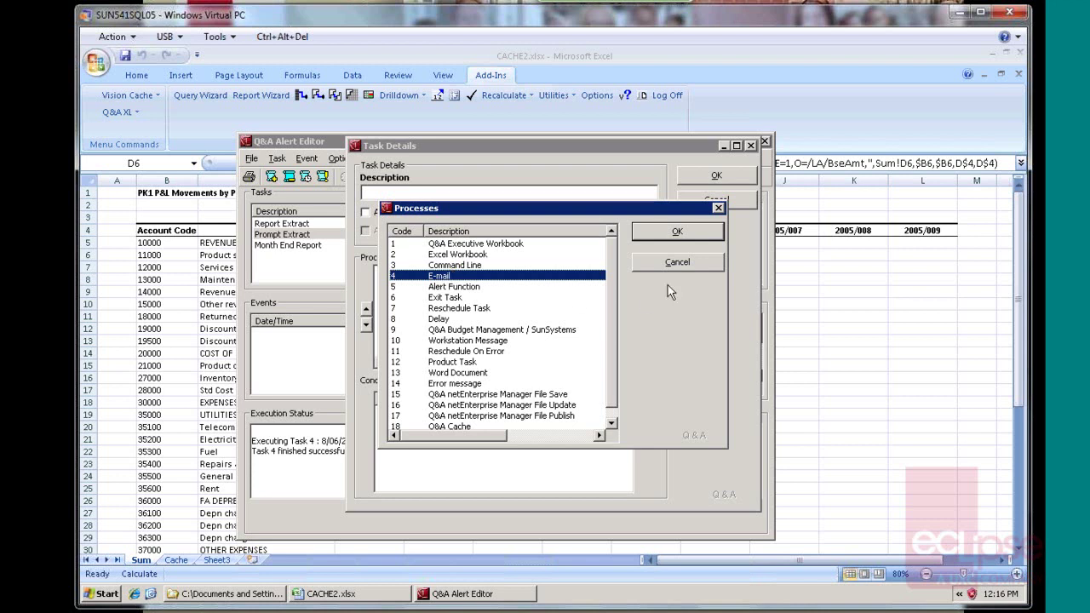
{"action": "left_click", "coordinate": [677, 262]}
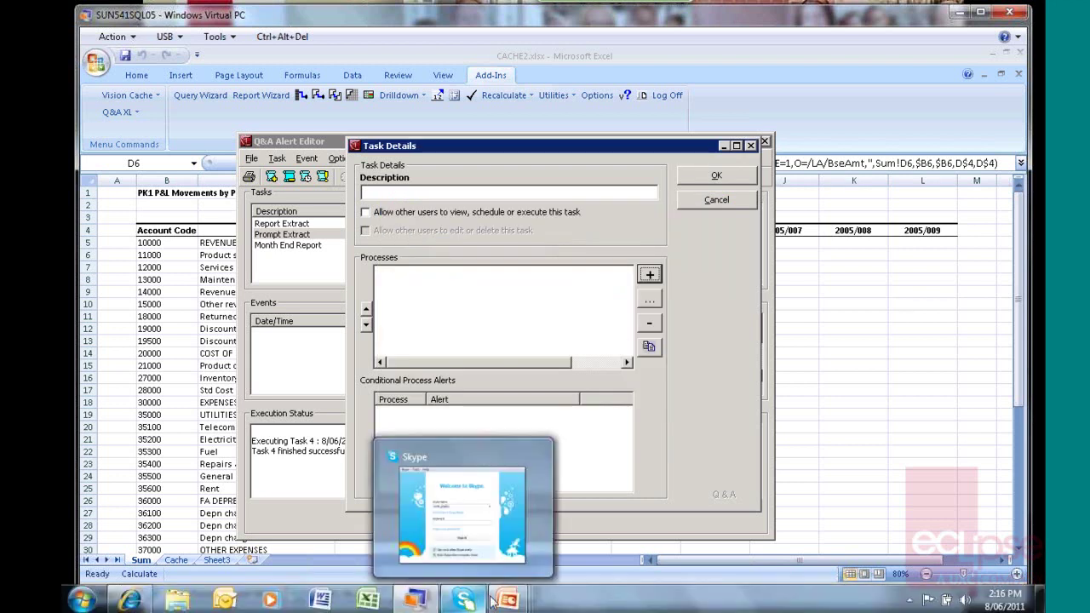